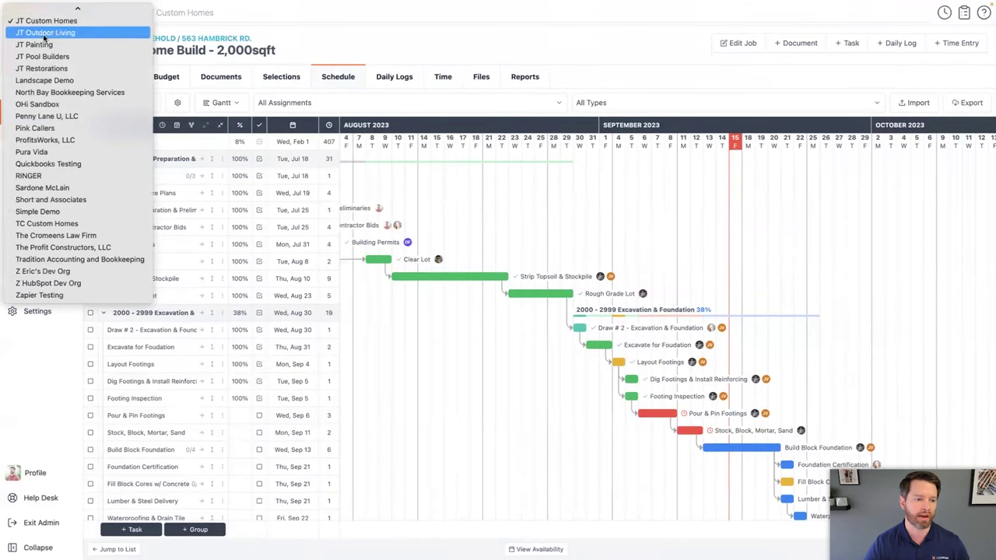
Switch to the JT Painting organization, search for the customer by first name and open the household's customer record.
{"action": "left_click", "coordinate": [56, 45]}
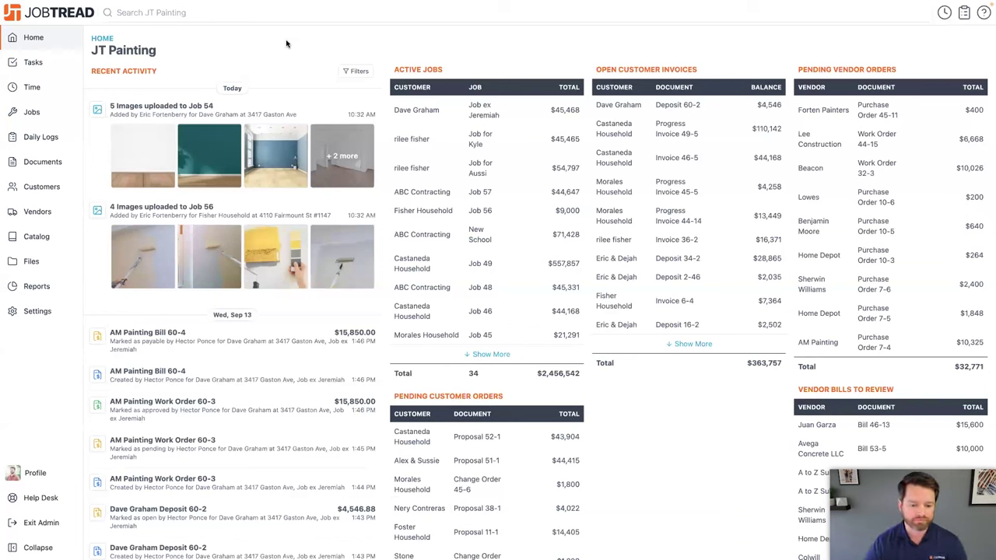
{"action": "left_click", "coordinate": [171, 16]}
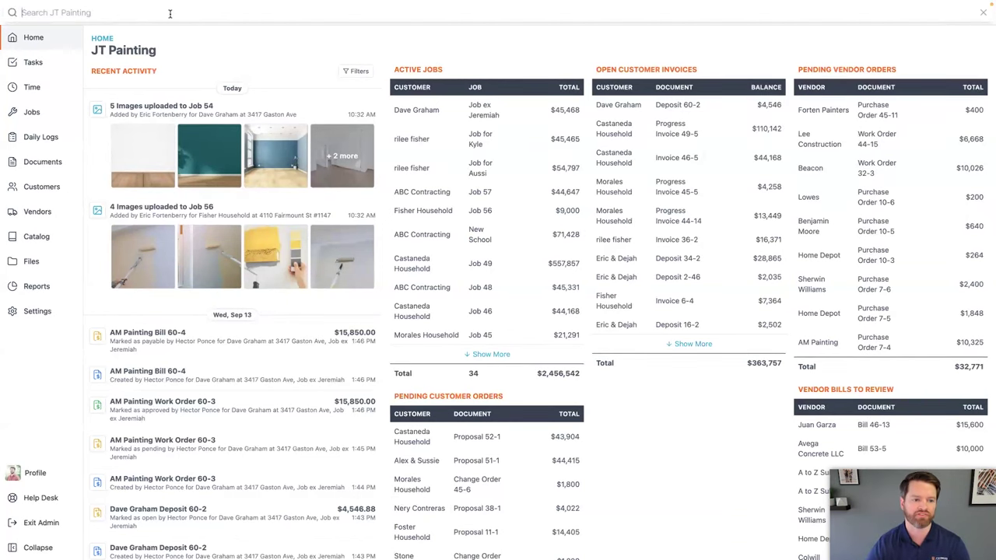
{"action": "type", "text": "eric"}
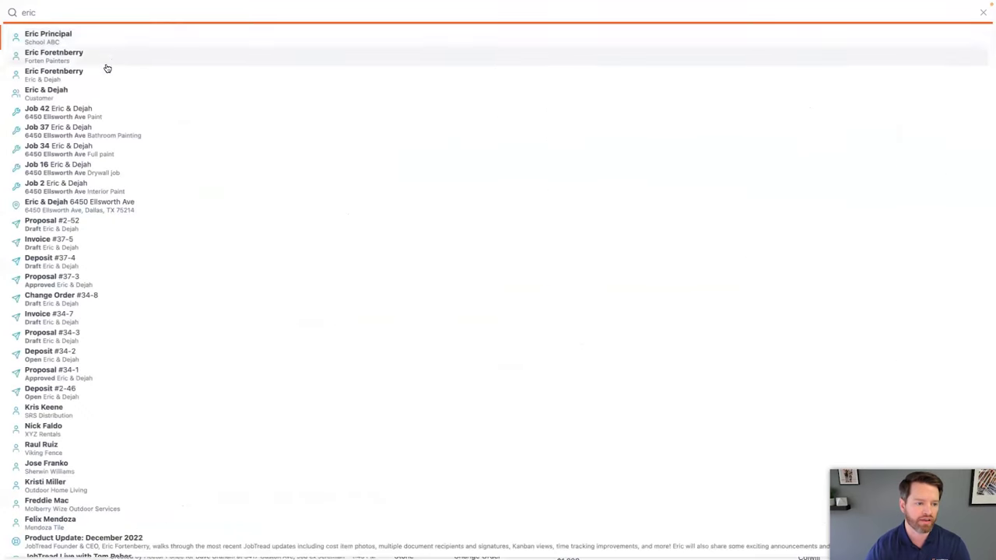
{"action": "left_click", "coordinate": [78, 96]}
Create a new job for the customer with the description "Interior Paint" and the status Estimating.
{"action": "left_click", "coordinate": [972, 43]}
{"action": "left_click", "coordinate": [428, 236]}
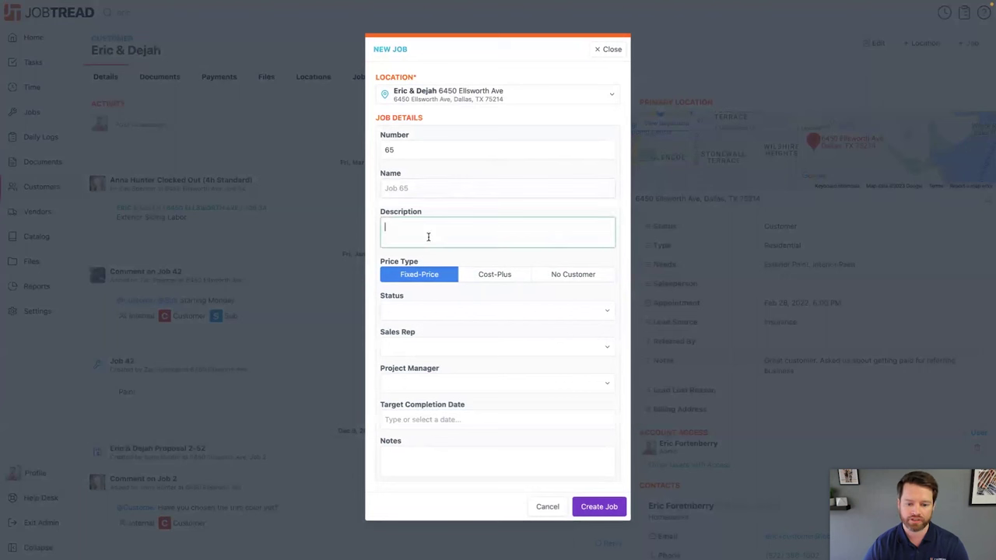
{"action": "type", "text": "Interior Paint"}
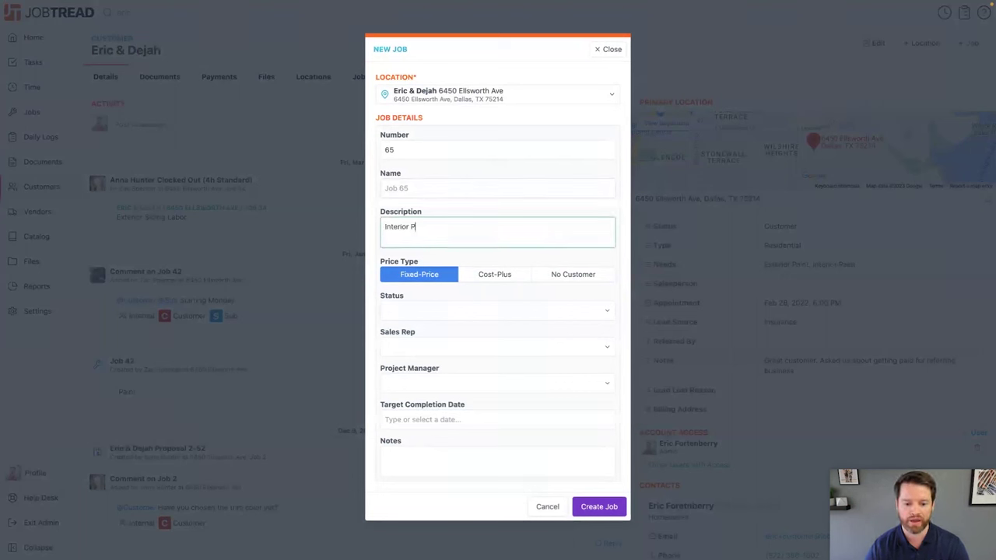
{"action": "left_click", "coordinate": [425, 312]}
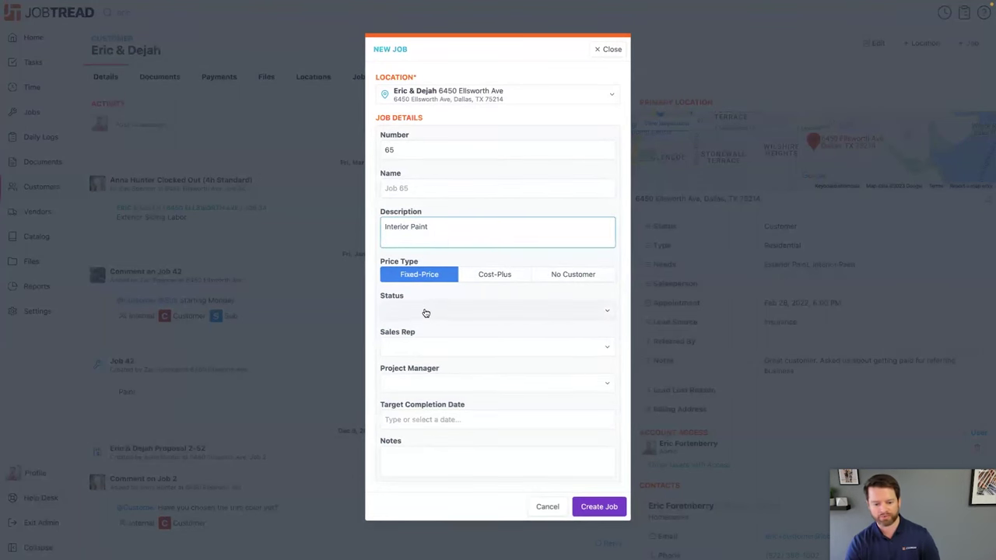
{"action": "left_click", "coordinate": [463, 305]}
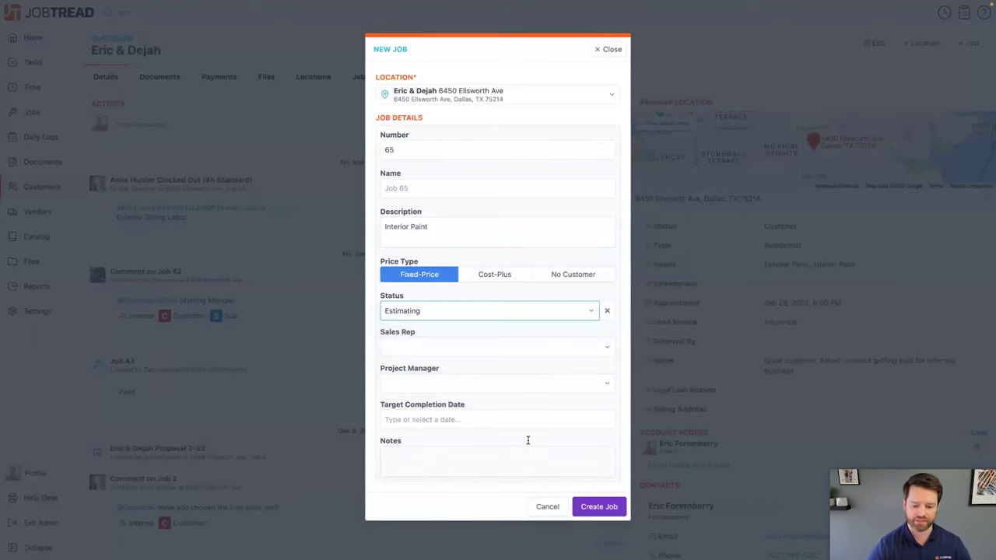
{"action": "left_click", "coordinate": [600, 507]}
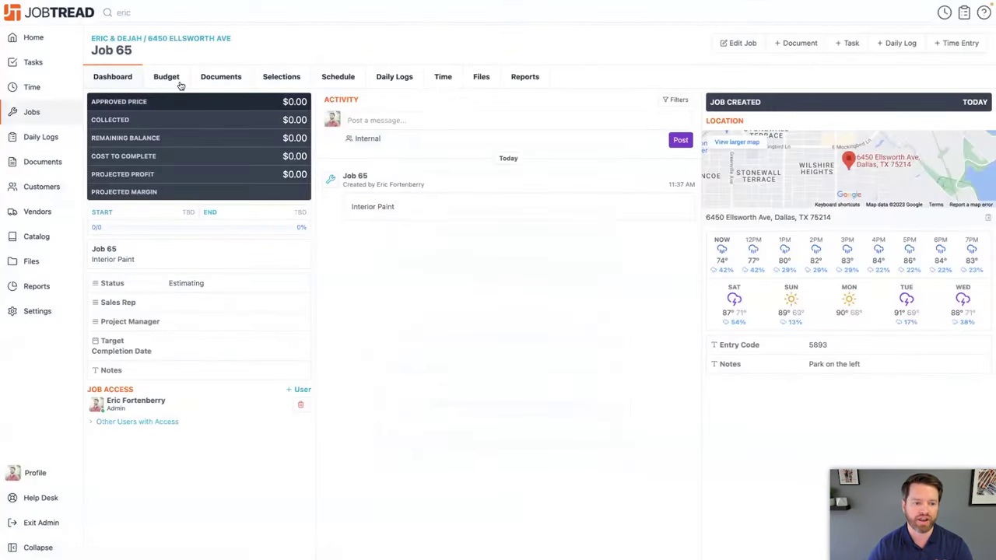
Add the "* Interior Paint w/ Selections" cost group to the job's budget and expand it with its Sherwin Williams selections subgroup.
{"action": "left_click", "coordinate": [166, 79]}
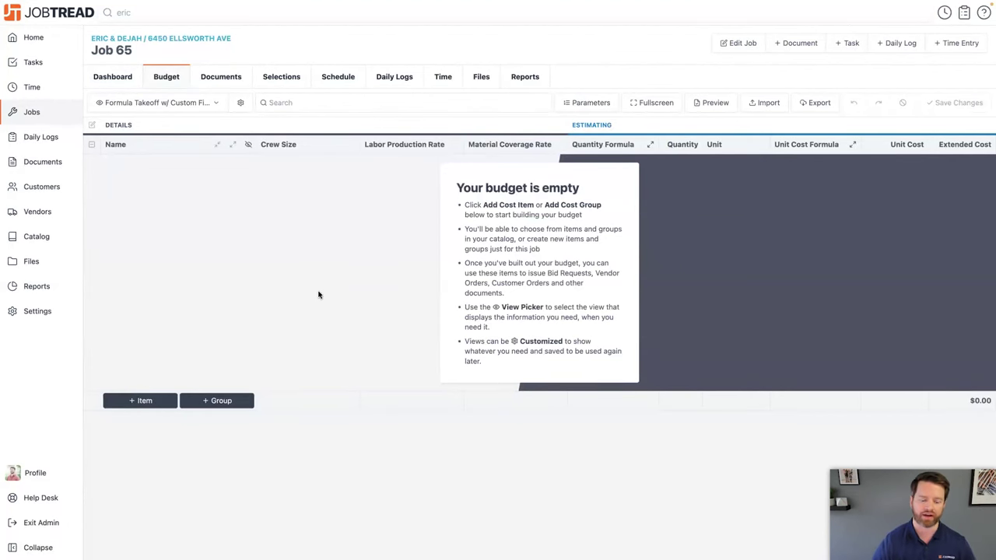
{"action": "left_click", "coordinate": [222, 402]}
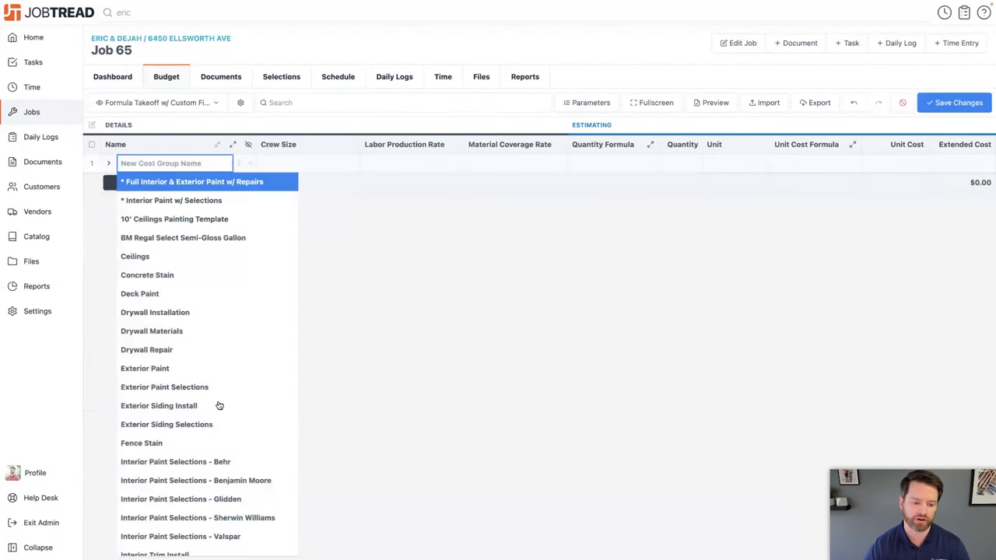
{"action": "left_click", "coordinate": [200, 201]}
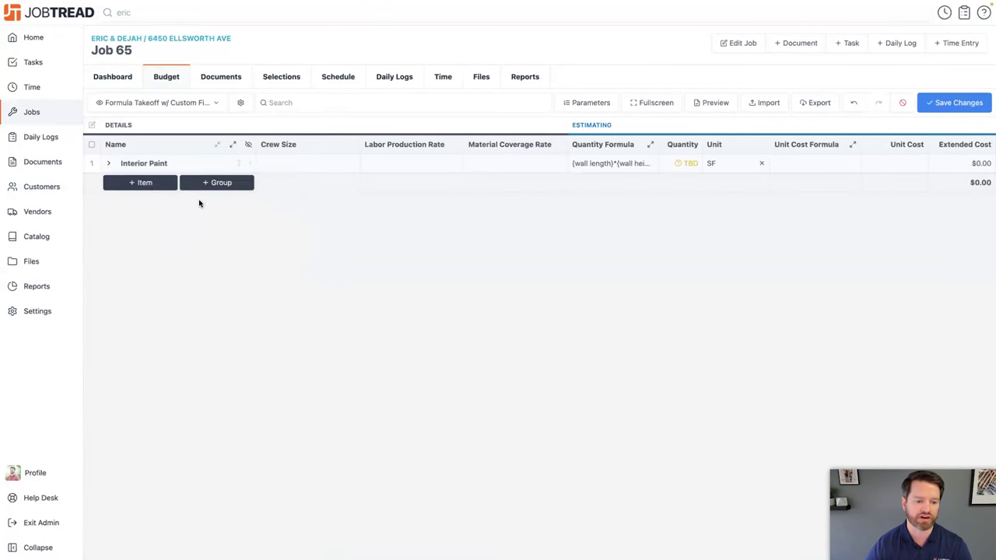
{"action": "left_click", "coordinate": [105, 163]}
{"action": "left_click", "coordinate": [117, 239]}
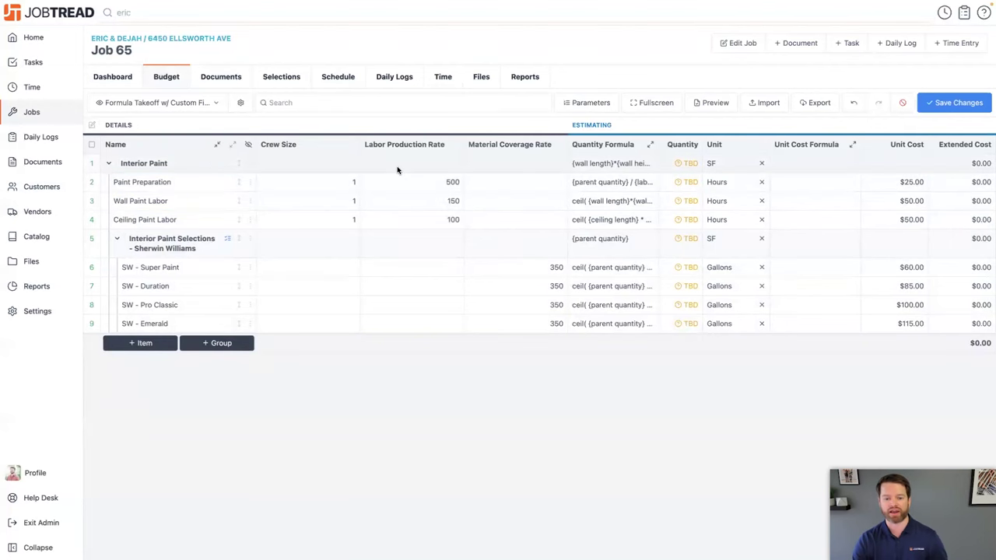
Expand the quantity formulas in full and review them against the budget's crew sizes, production rates, unit costs and prices.
{"action": "left_click", "coordinate": [649, 145]}
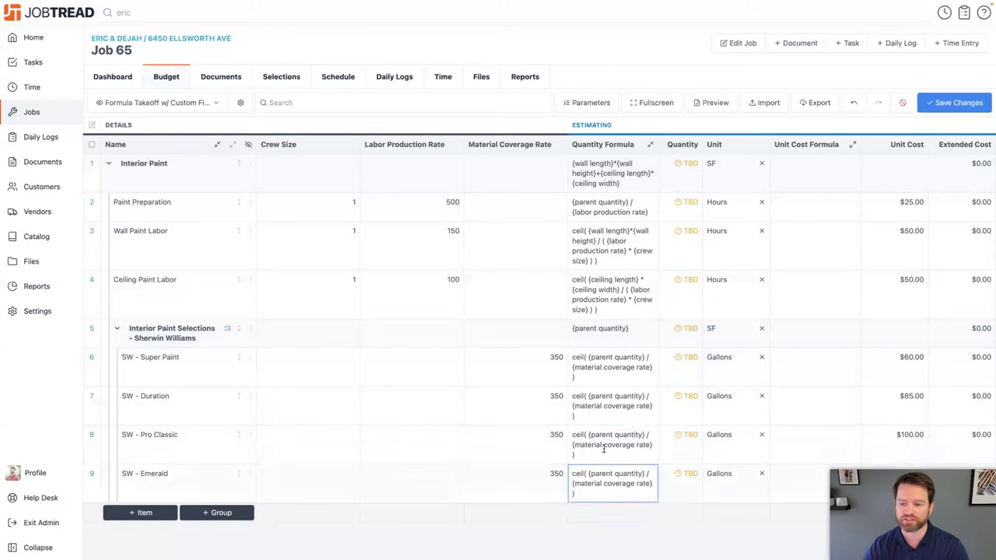
{"action": "scroll", "coordinate": [669, 186], "scroll_direction": "right", "scroll_amount": 2}
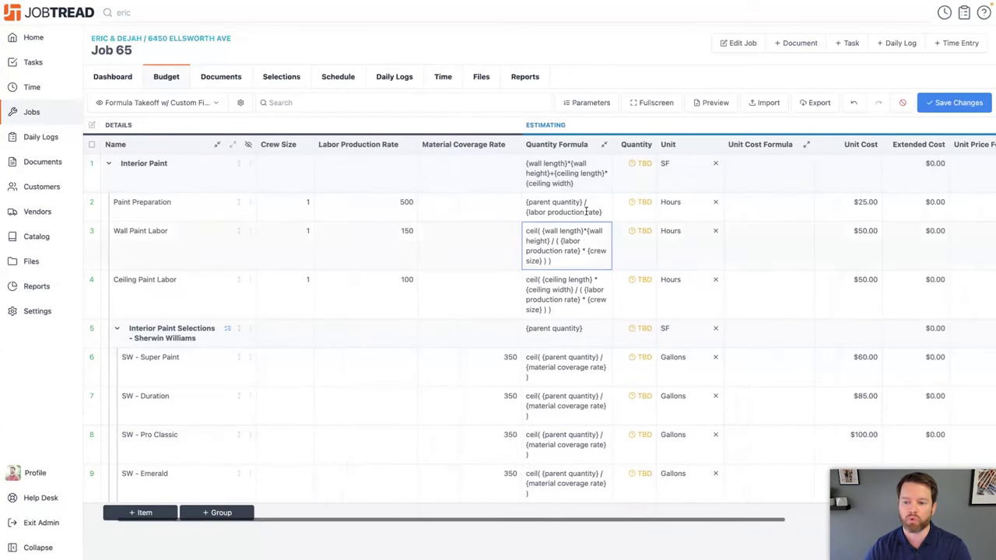
{"action": "scroll", "coordinate": [771, 223], "scroll_direction": "right", "scroll_amount": 5}
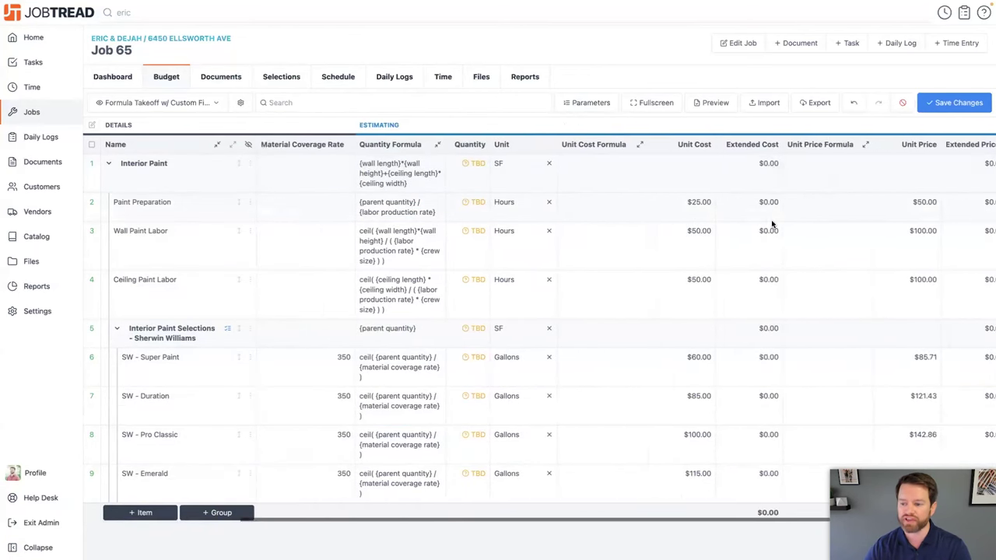
{"action": "scroll", "coordinate": [805, 291], "scroll_direction": "left", "scroll_amount": 5}
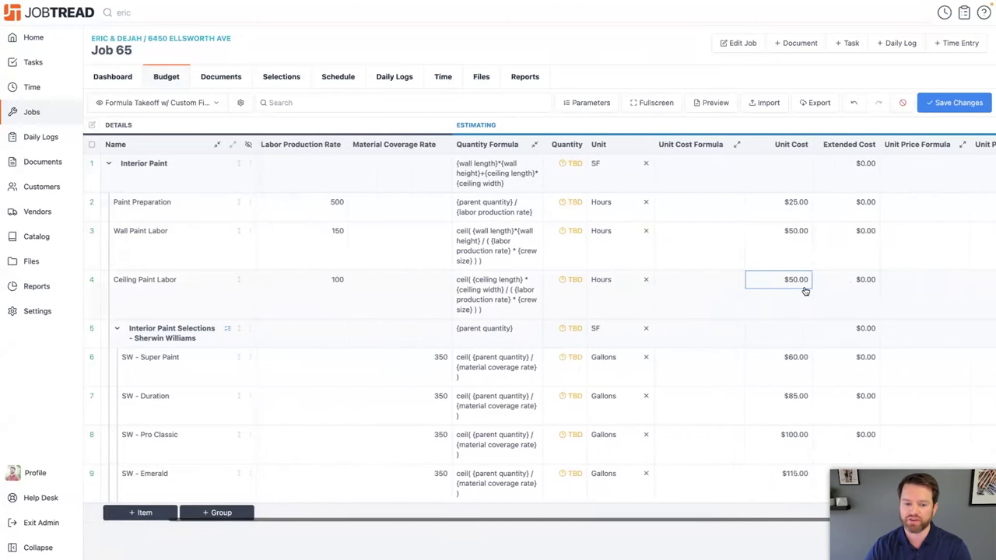
{"action": "scroll", "coordinate": [805, 291], "scroll_direction": "left", "scroll_amount": 2}
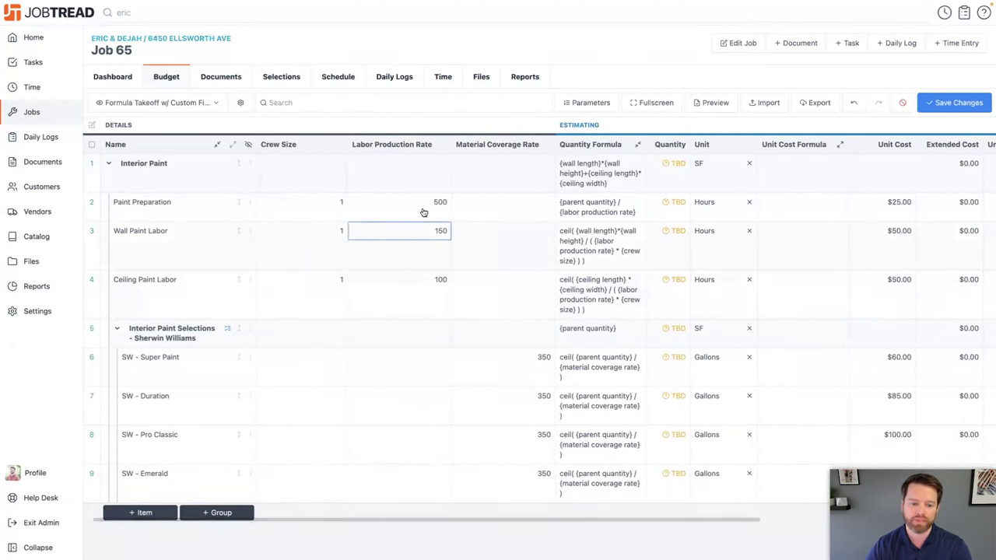
{"action": "scroll", "coordinate": [356, 319], "scroll_direction": "right", "scroll_amount": 2}
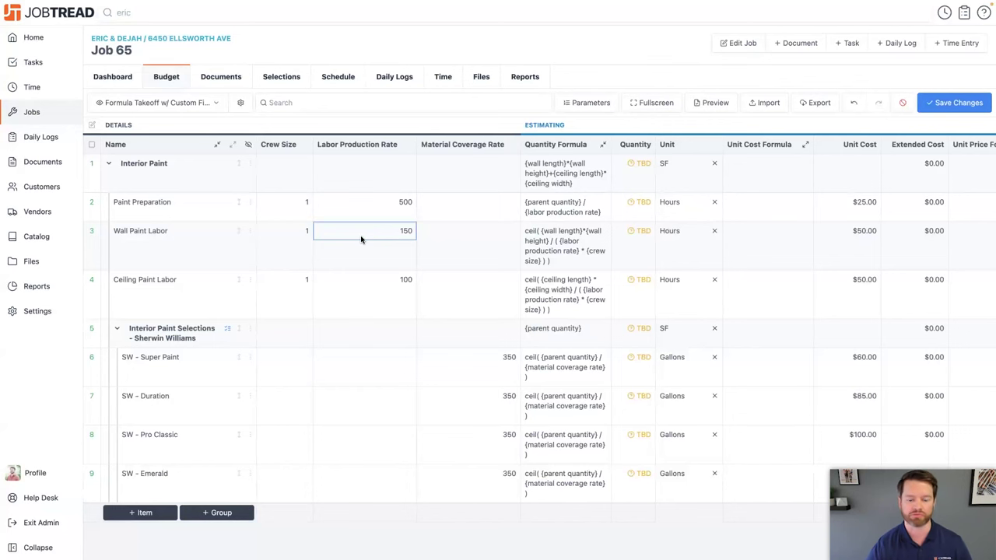
Set the job parameters to wall length 400, wall height 8, ceiling length 40 and ceiling width 40, and save them.
{"action": "left_click", "coordinate": [586, 108]}
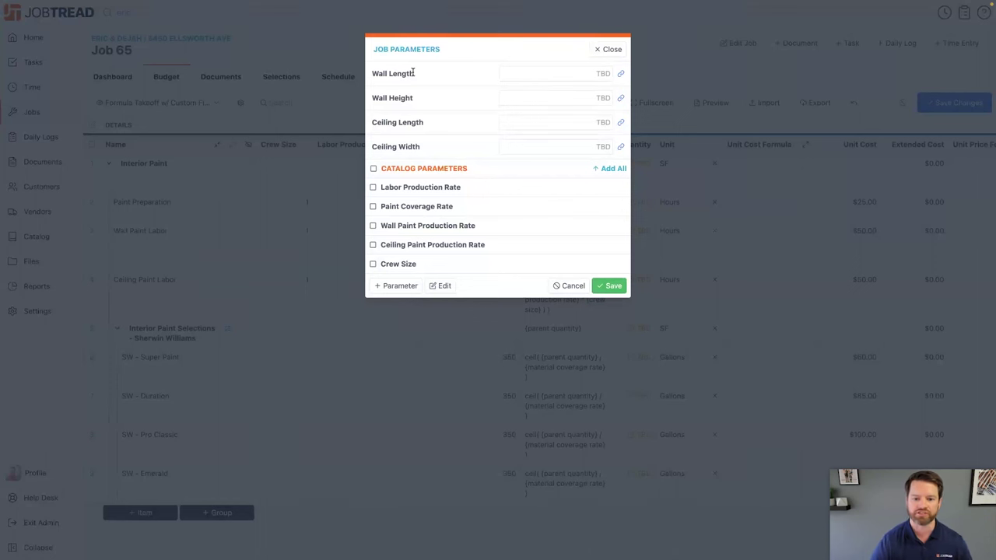
{"action": "left_click", "coordinate": [578, 73]}
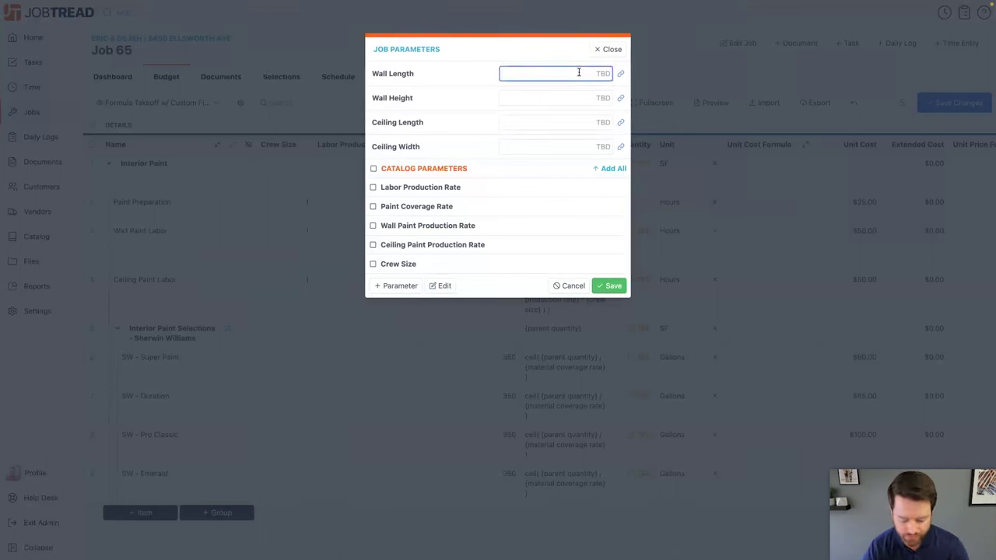
{"action": "type", "text": "400"}
{"action": "left_click", "coordinate": [572, 98]}
{"action": "type", "text": "8"}
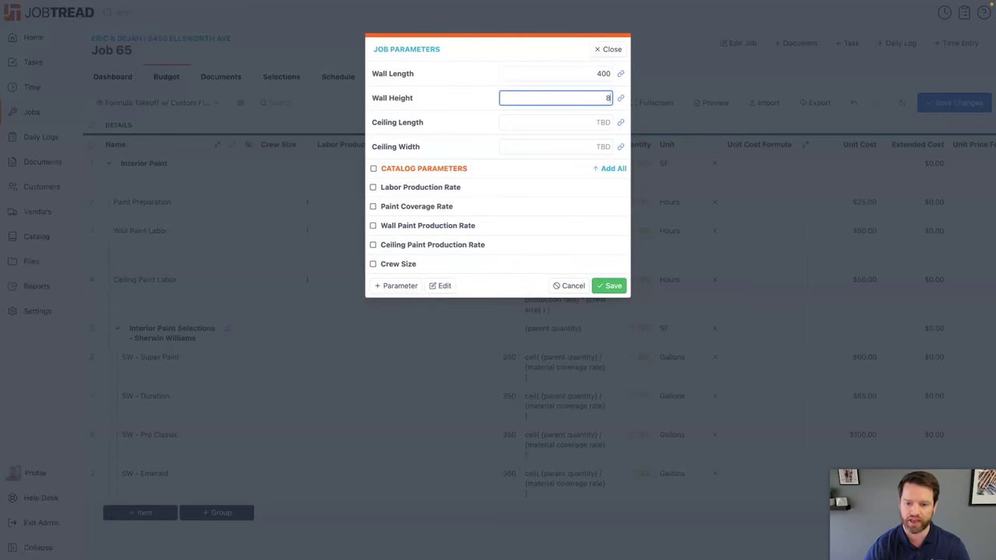
{"action": "left_click", "coordinate": [569, 123]}
{"action": "type", "text": "40"}
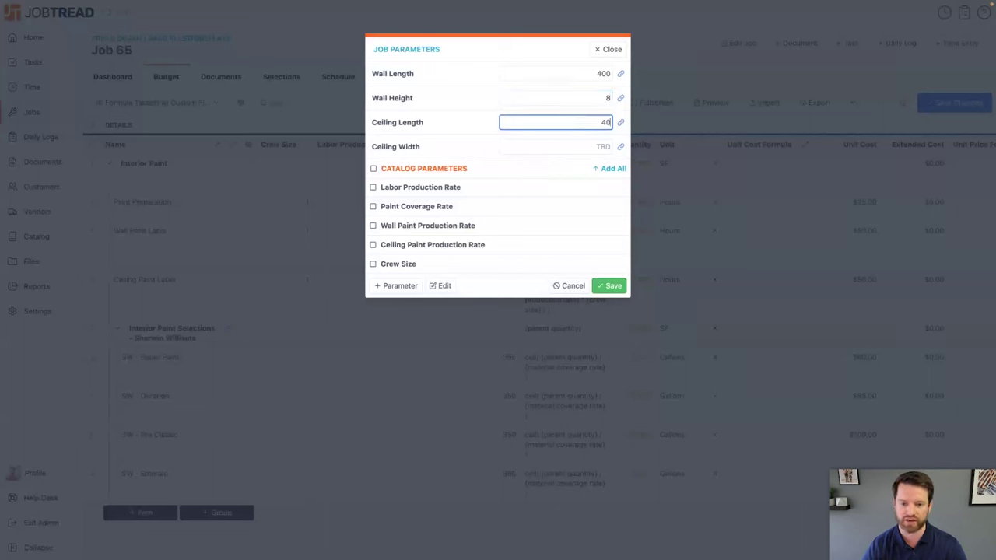
{"action": "left_click", "coordinate": [578, 147]}
{"action": "type", "text": "40"}
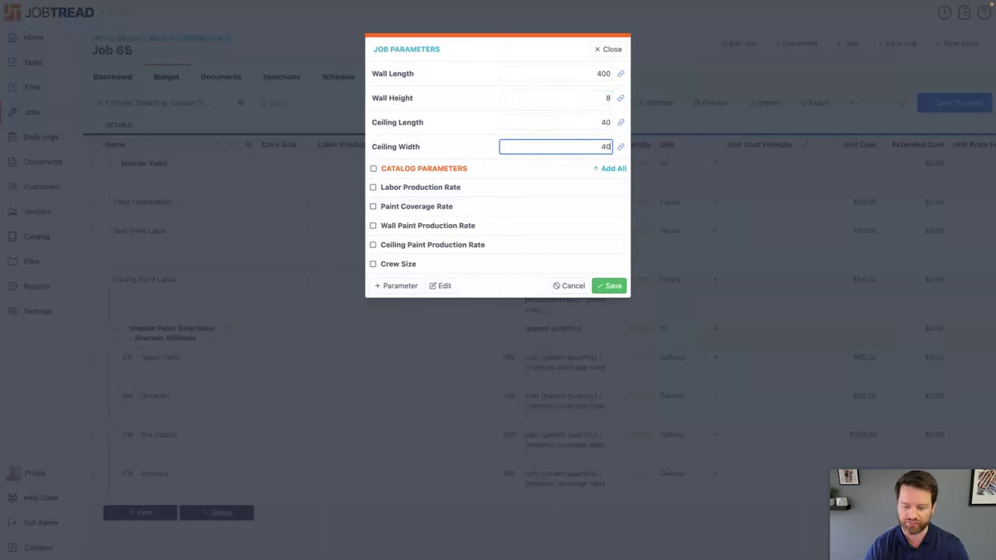
{"action": "mouse_move", "coordinate": [620, 75]}
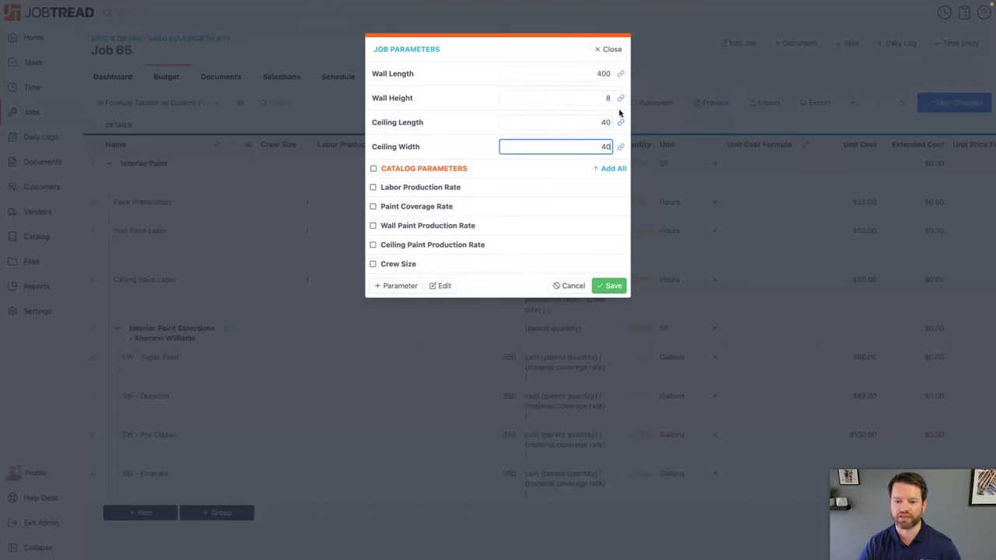
{"action": "mouse_move", "coordinate": [622, 124]}
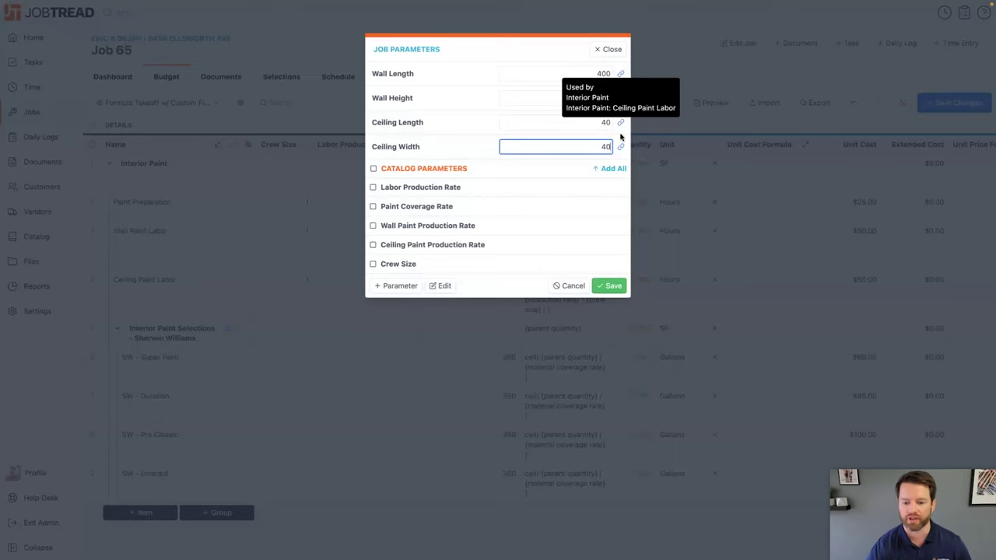
{"action": "left_click", "coordinate": [610, 285]}
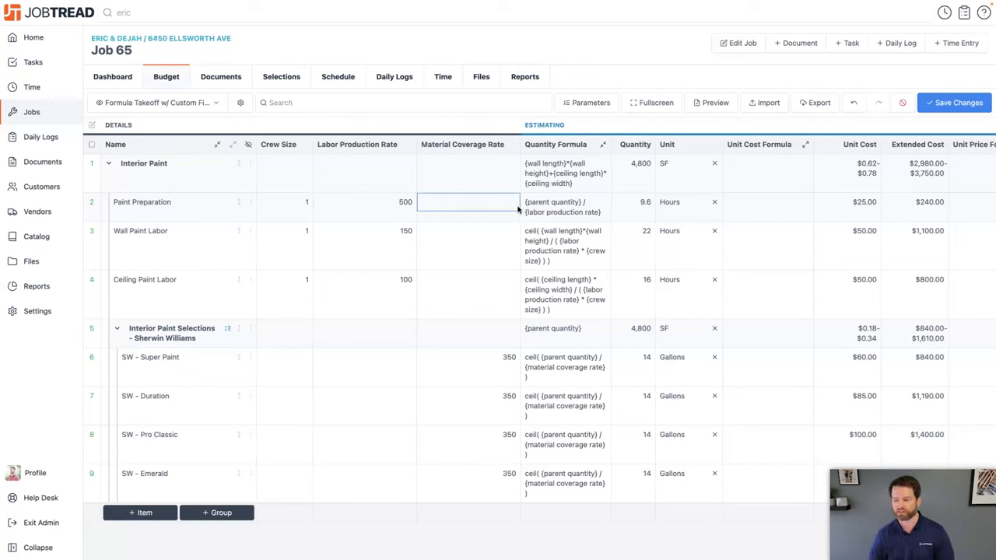
Set the labor production rate of the Paint Preparation item to 750.
{"action": "left_click", "coordinate": [392, 194]}
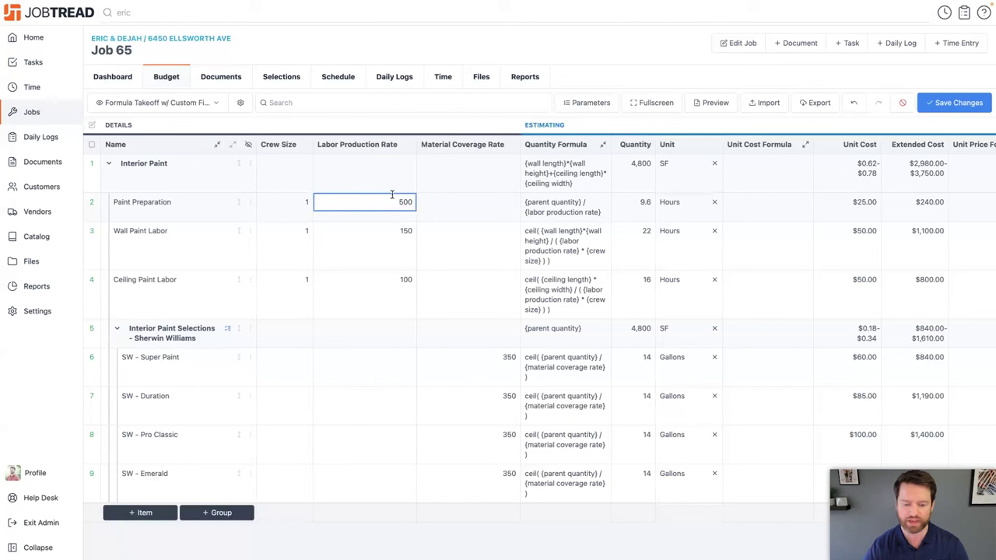
{"action": "type", "text": "76"}
{"action": "key", "text": "BackSpace"}
{"action": "type", "text": "50"}
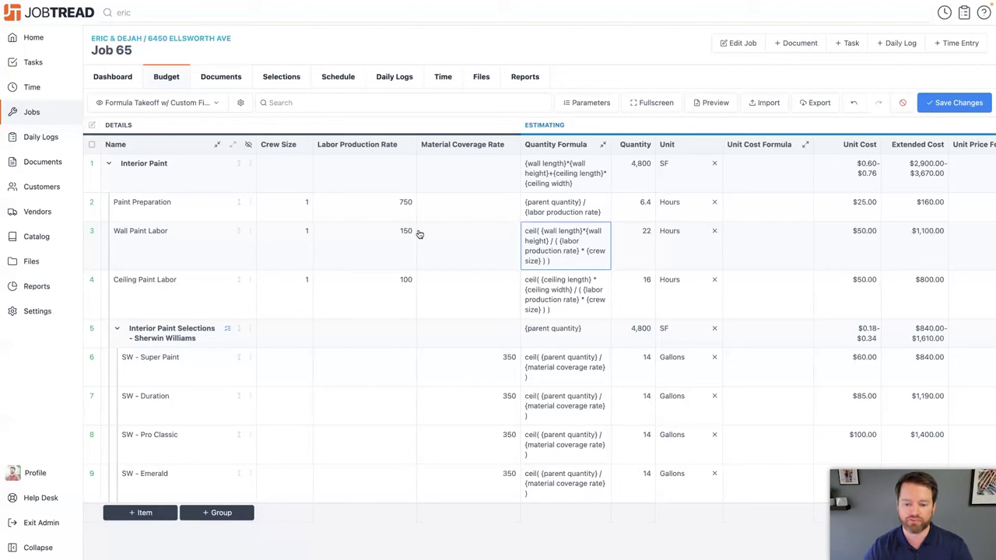
Set the crew size of the Wall Paint Labor item to 2, trying 1 again for comparison.
{"action": "left_click", "coordinate": [291, 230]}
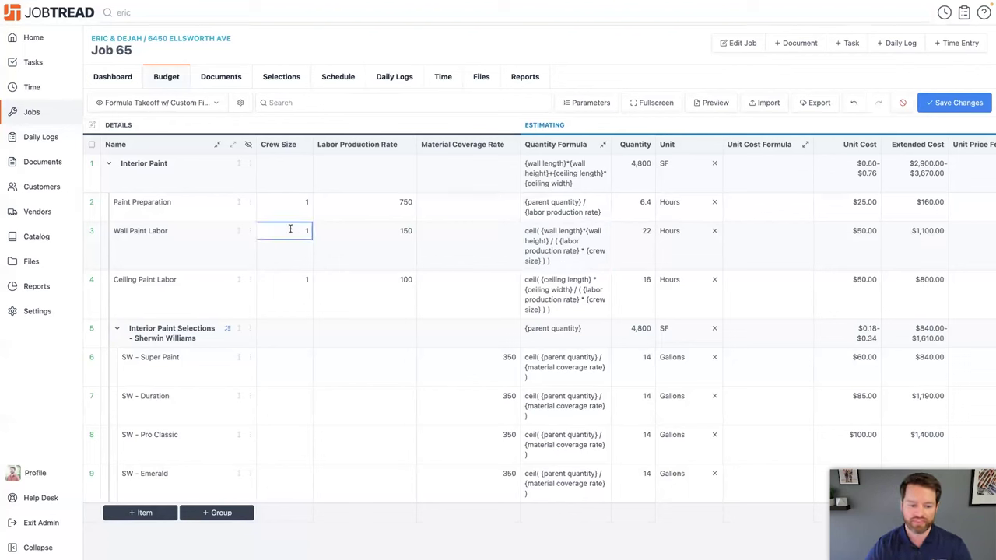
{"action": "type", "text": "2"}
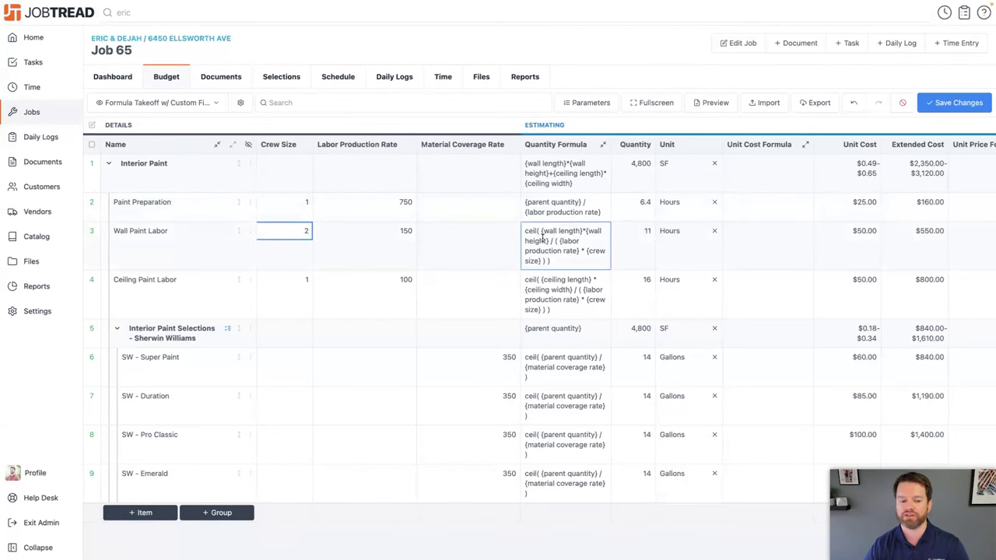
{"action": "type", "text": "1"}
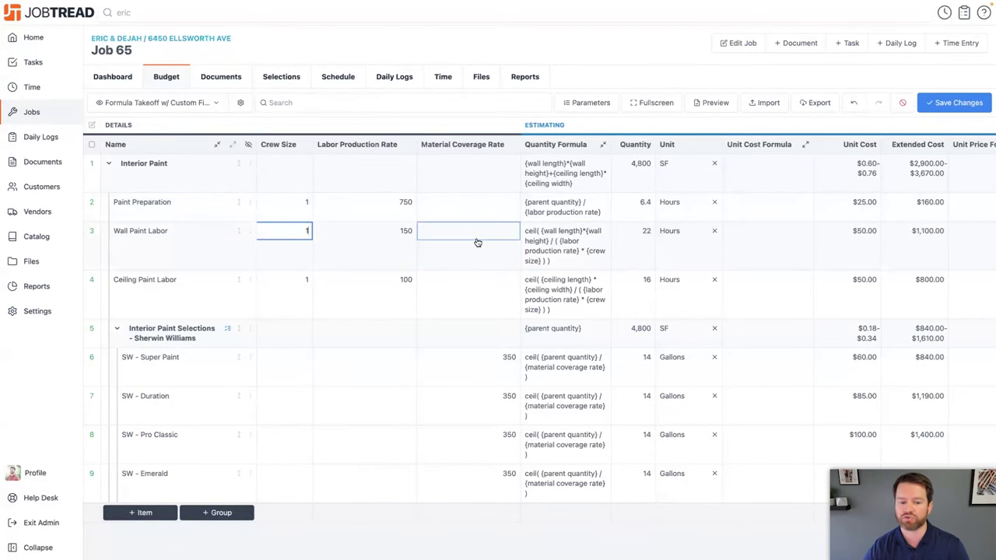
{"action": "key", "text": "BackSpace"}
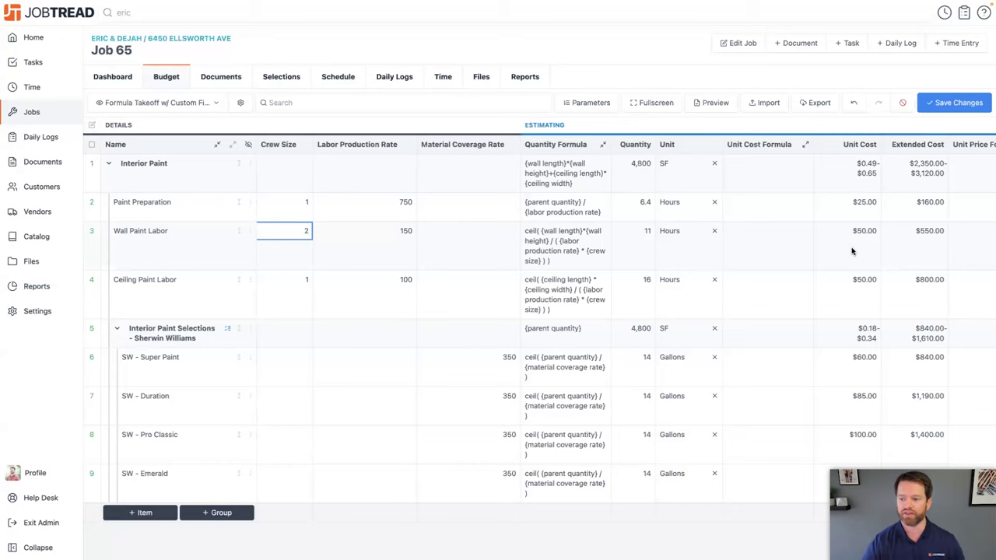
Set the material coverage rate of the SW - Super Paint item to 300.
{"action": "scroll", "coordinate": [852, 252], "scroll_direction": "right", "scroll_amount": 5}
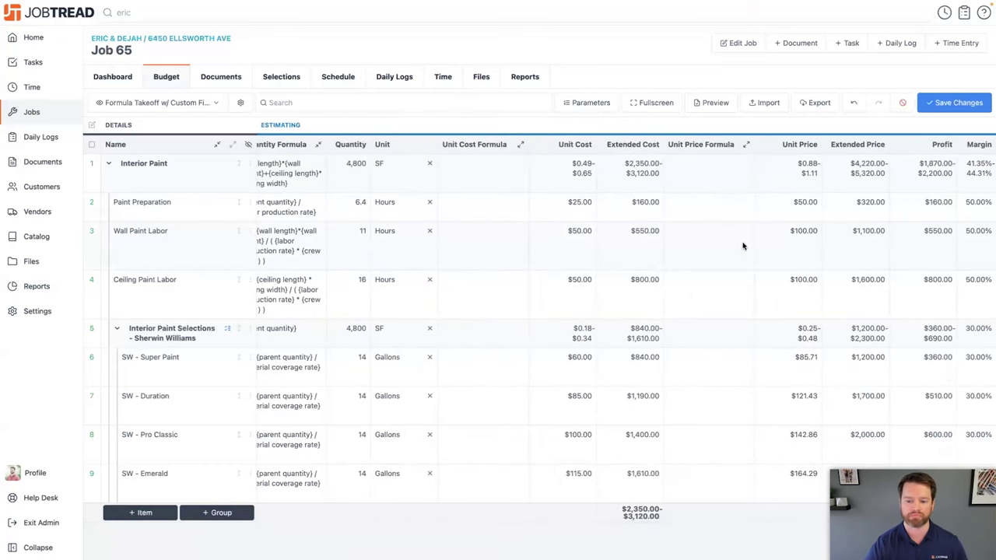
{"action": "scroll", "coordinate": [742, 246], "scroll_direction": "left", "scroll_amount": 5}
{"action": "scroll", "coordinate": [716, 246], "scroll_direction": "left", "scroll_amount": 3}
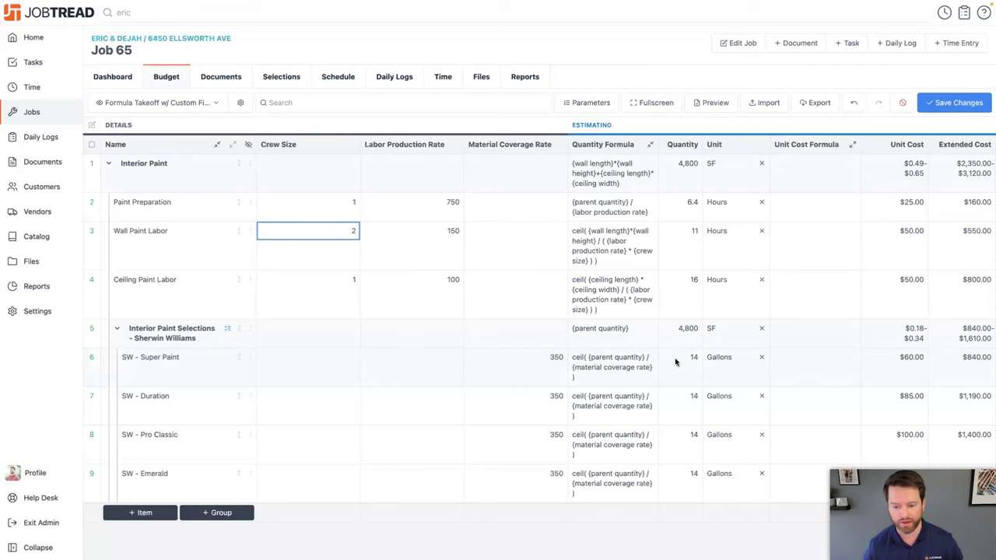
{"action": "left_click", "coordinate": [545, 357]}
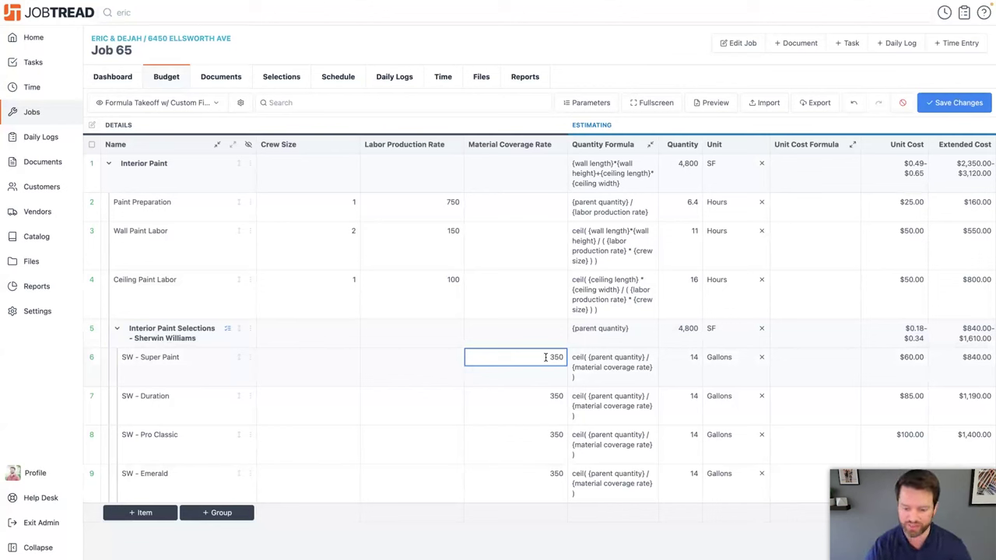
{"action": "key", "text": "BackSpace"}
{"action": "key", "text": "BackSpace"}
{"action": "type", "text": "00"}
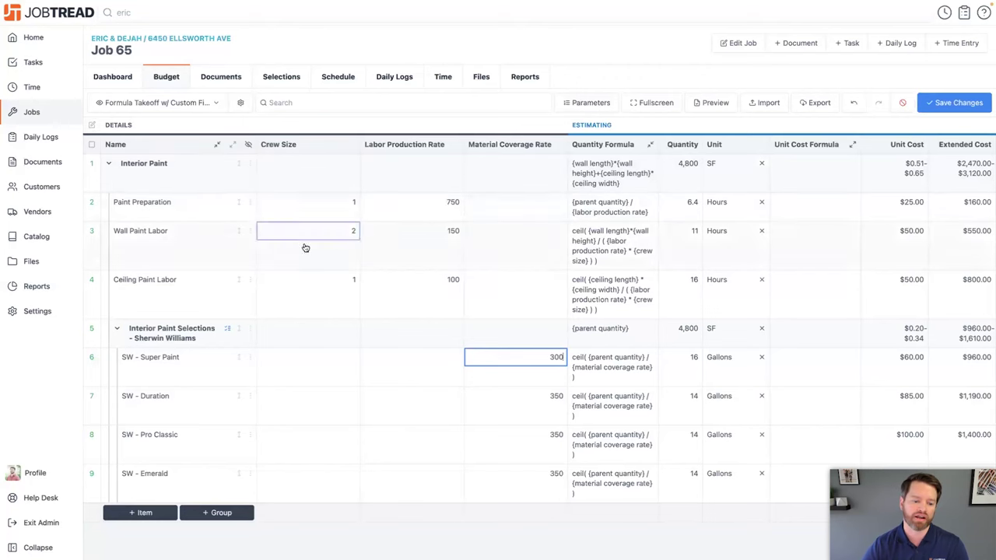
{"action": "left_click", "coordinate": [590, 105]}
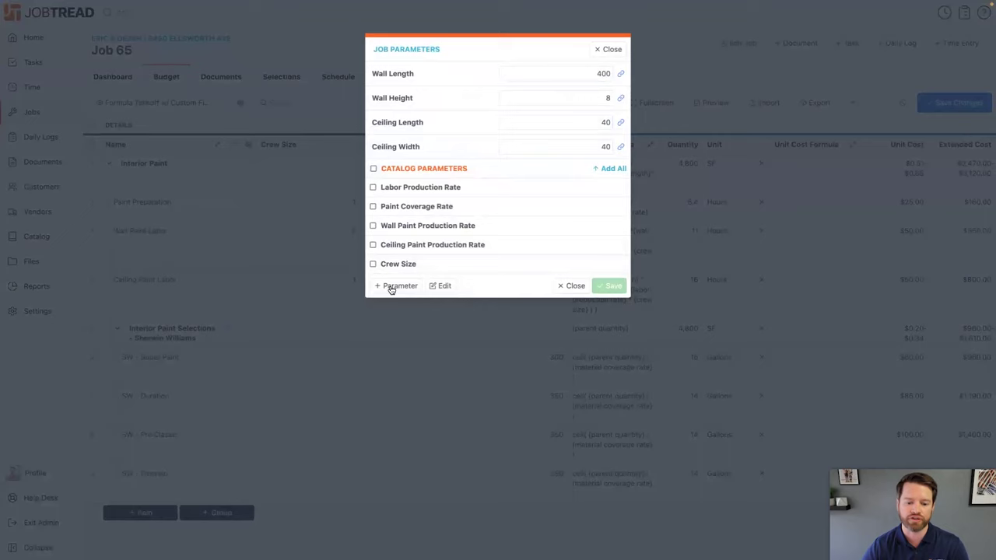
{"action": "left_click", "coordinate": [398, 285]}
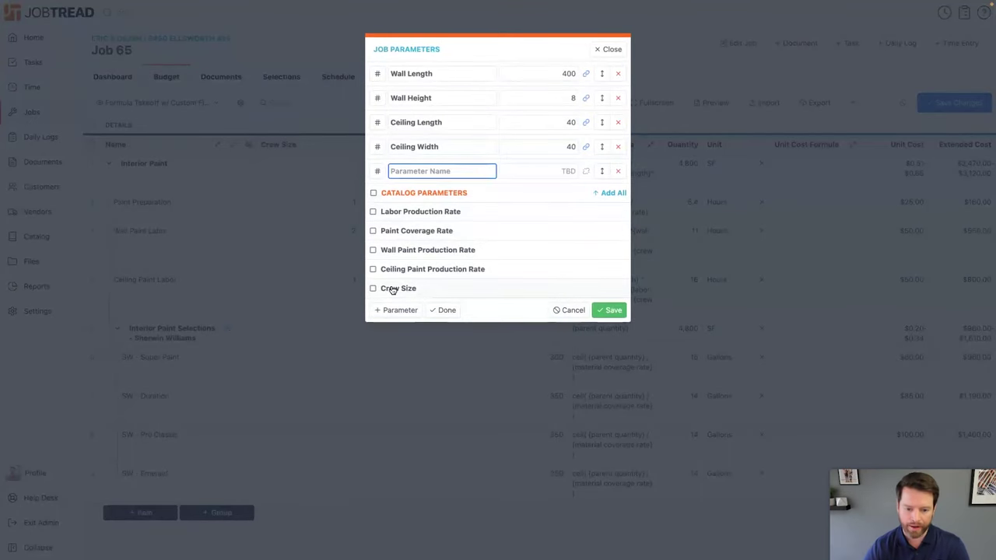
{"action": "left_click", "coordinate": [557, 309]}
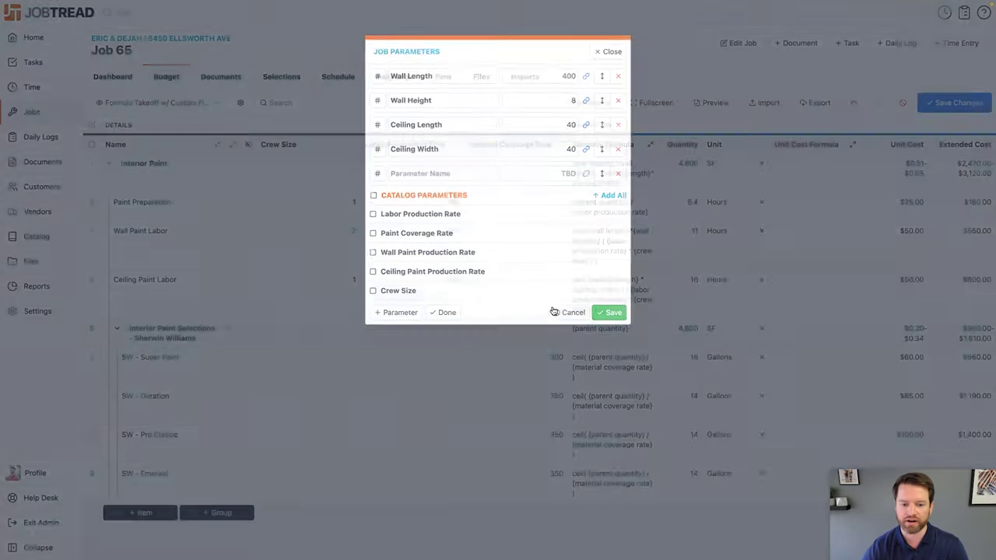
Enclose the wall length times wall height product in its own parentheses in the Wall Paint Labor quantity formula.
{"action": "left_click", "coordinate": [596, 231]}
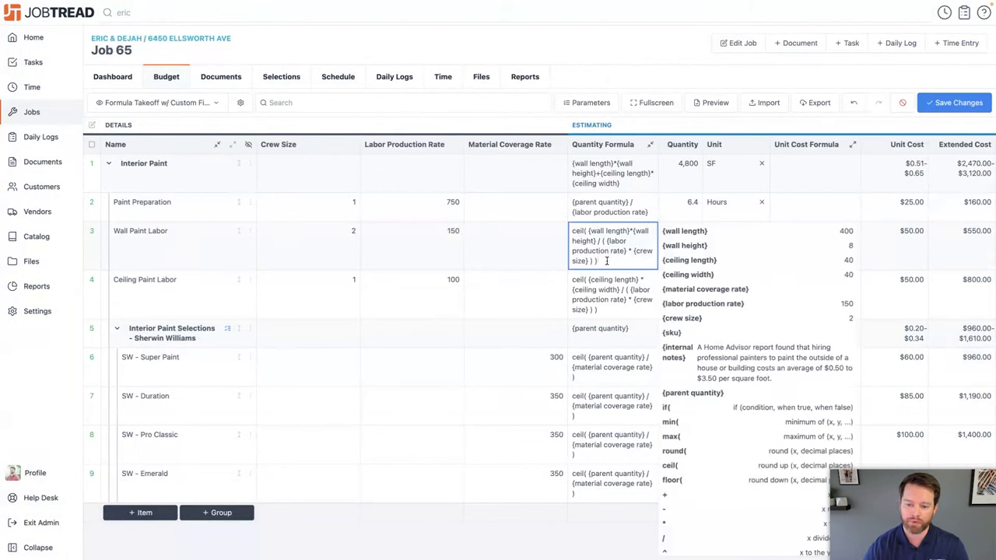
{"action": "key", "text": "Down"}
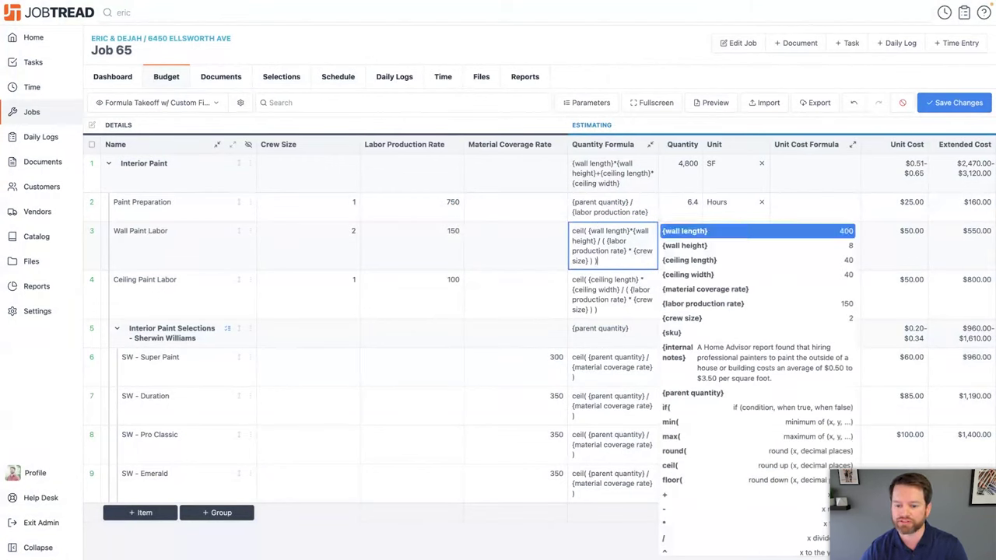
{"action": "left_click", "coordinate": [598, 242]}
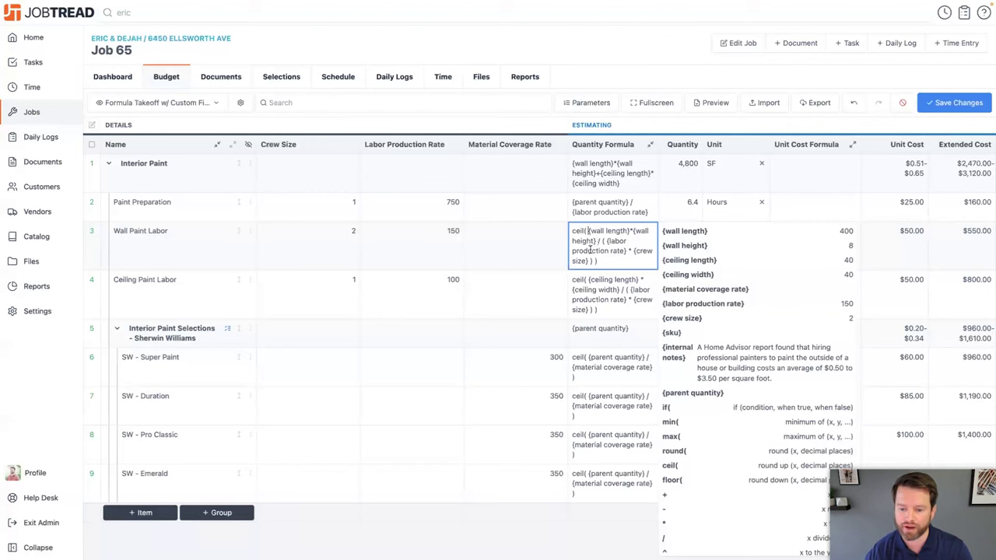
{"action": "type", "text": ")"}
{"action": "key", "text": "Up"}
{"action": "key", "text": "Up"}
{"action": "key", "text": "Up"}
{"action": "key", "text": "Up"}
{"action": "type", "text": "("}
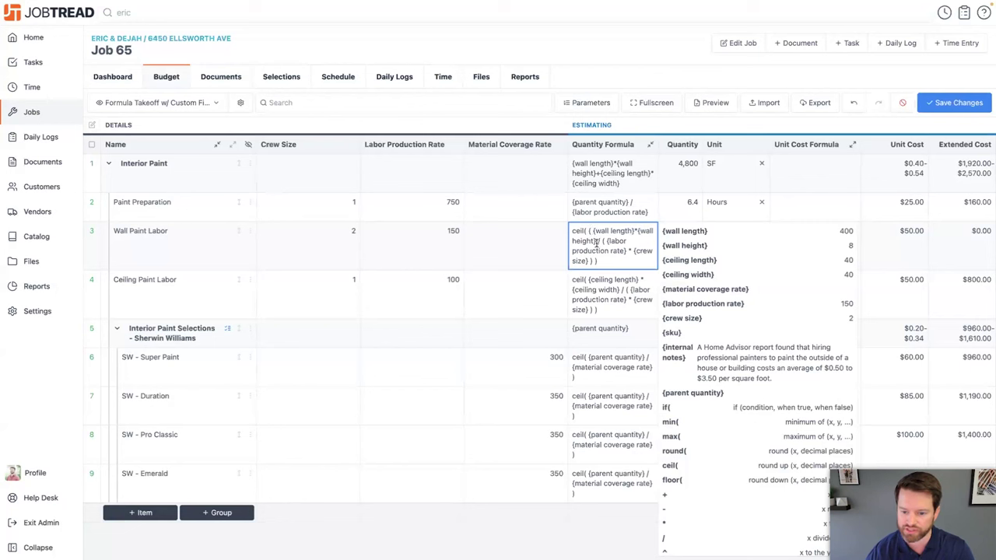
{"action": "left_click", "coordinate": [596, 241]}
{"action": "type", "text": ")"}
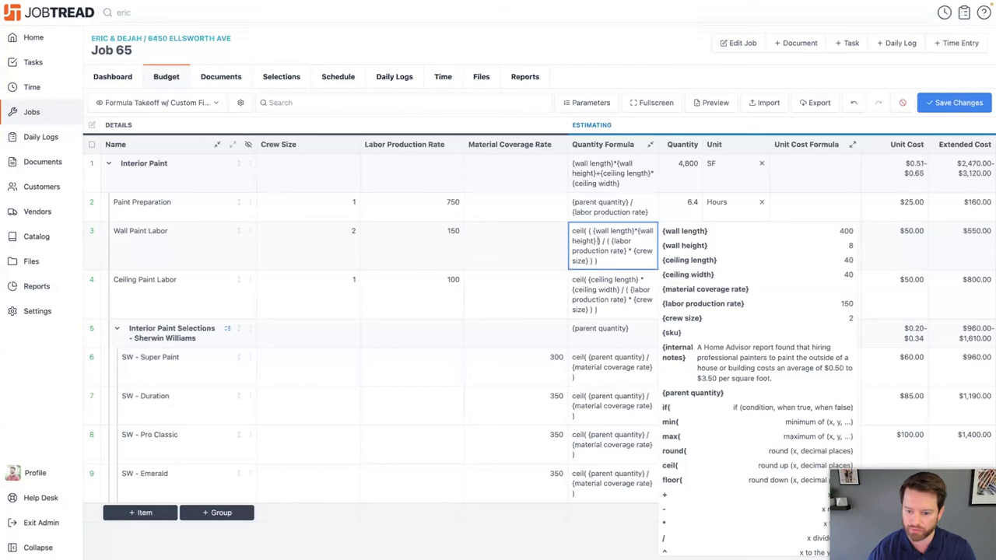
Multiply the parenthesized wall area by {number of coats} in the Wall Paint Labor quantity formula.
{"action": "key", "text": "BackSpace"}
{"action": "type", "text": "* "}
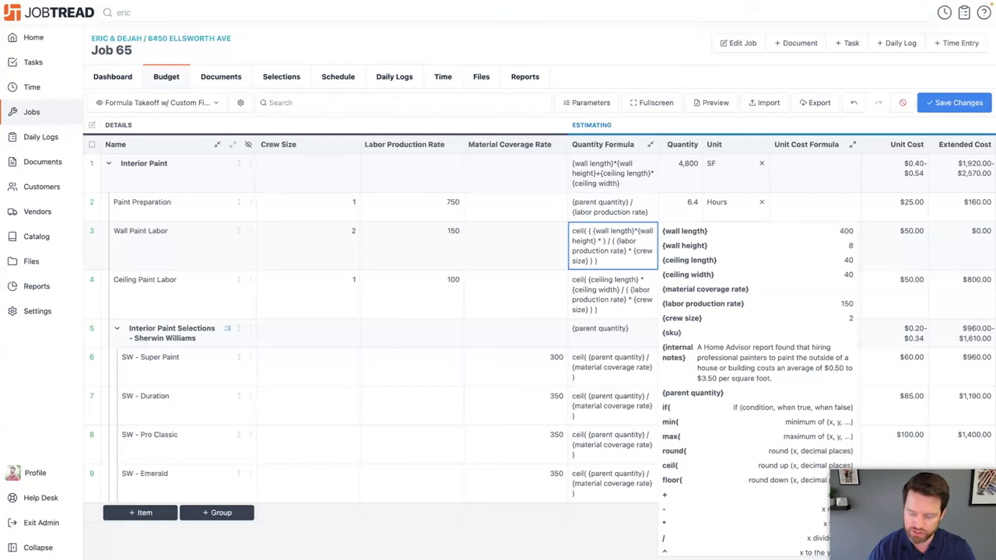
{"action": "type", "text": "{"}
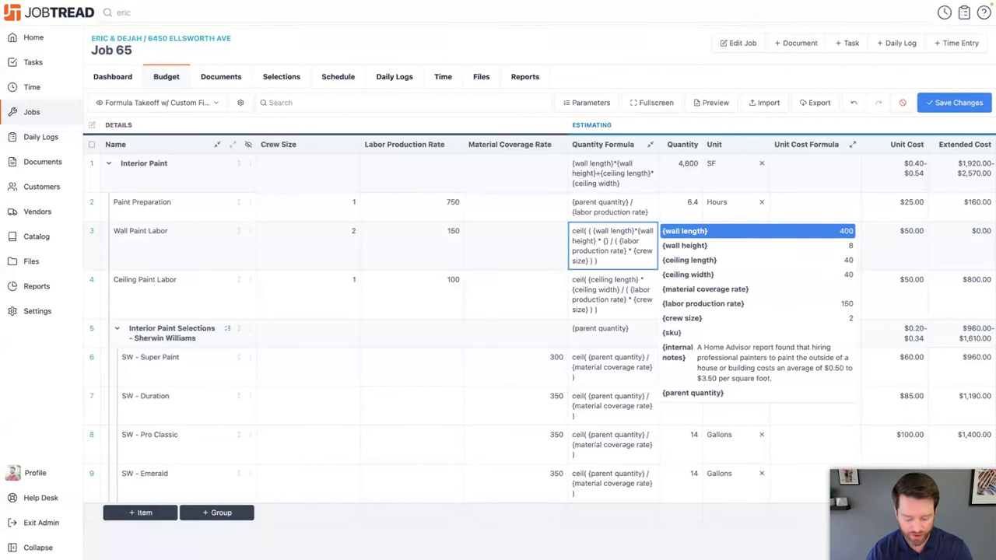
{"action": "type", "text": "number of coat"}
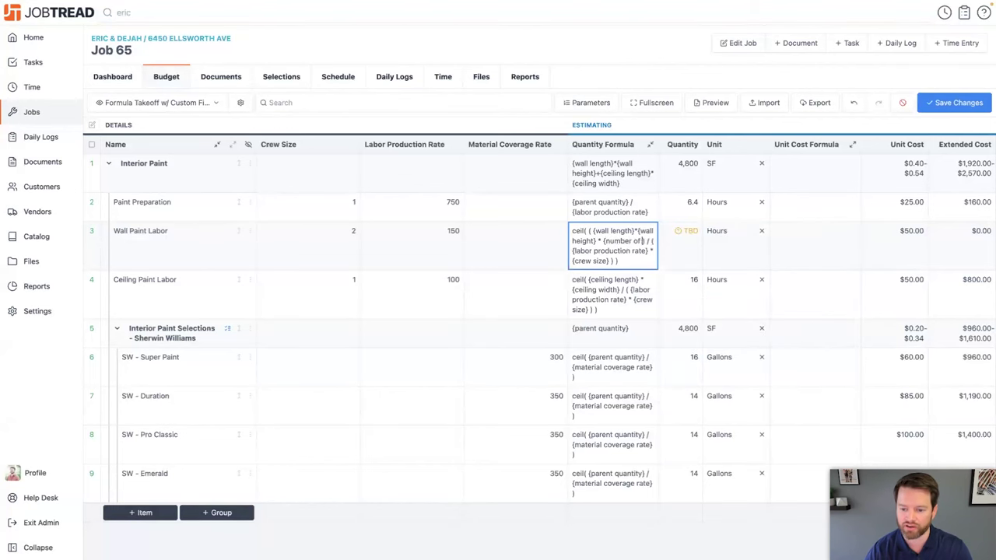
{"action": "type", "text": "s} )"}
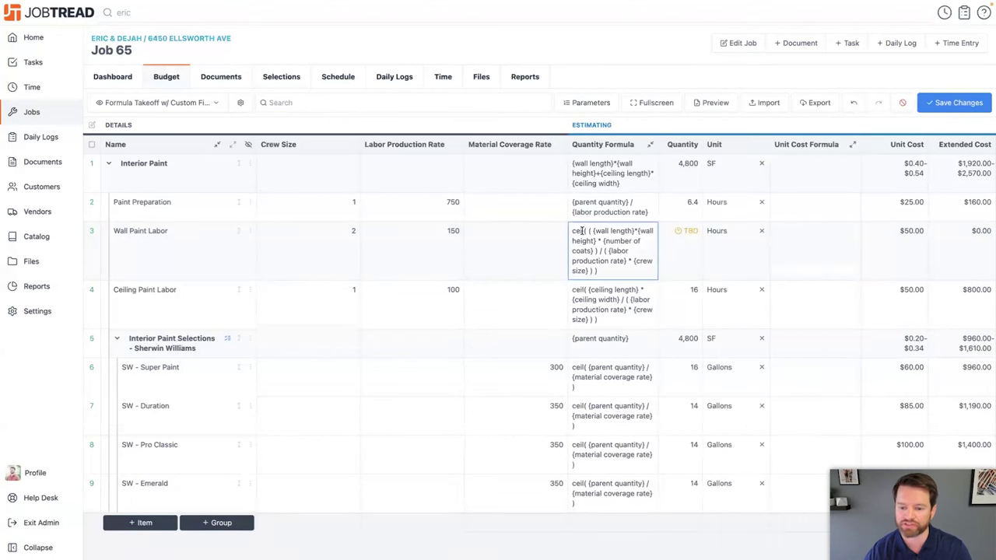
Give the job a number of coats parameter with the value 2 and save the job parameters.
{"action": "left_click", "coordinate": [685, 228]}
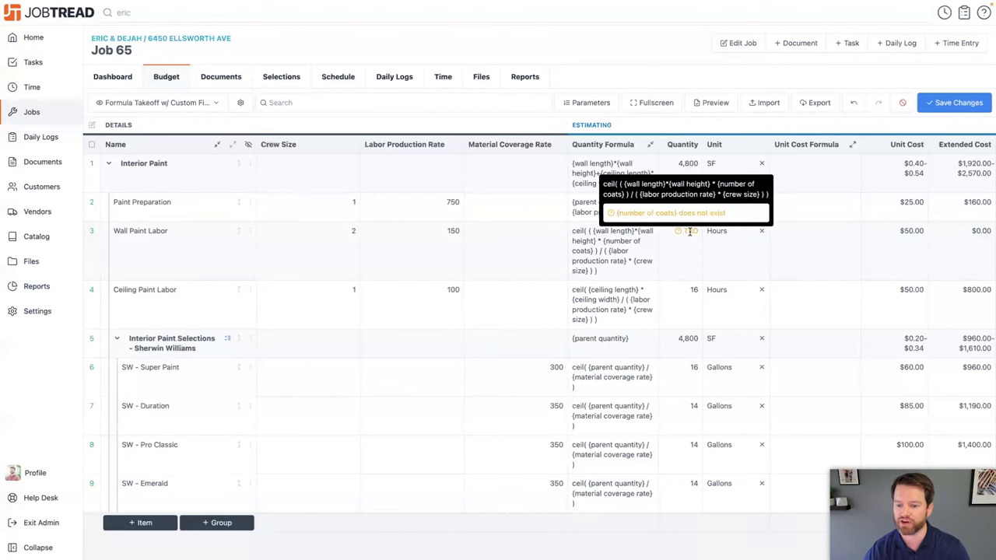
{"action": "left_click", "coordinate": [593, 102]}
{"action": "left_click", "coordinate": [542, 170]}
{"action": "type", "text": "2"}
{"action": "left_click", "coordinate": [609, 310]}
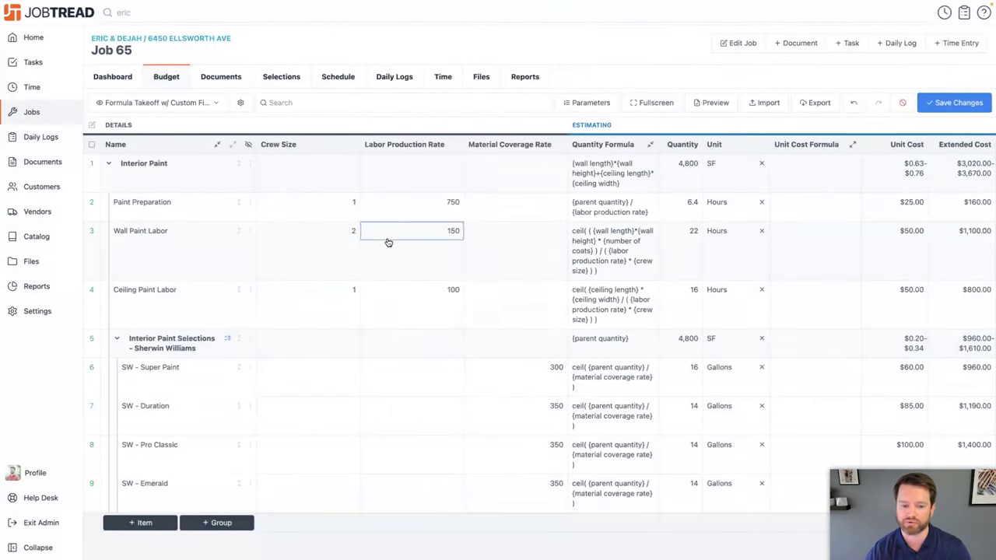
Set the crew size of the Wall Paint Labor item to 1 and save the budget.
{"action": "left_click", "coordinate": [340, 236]}
{"action": "type", "text": "1"}
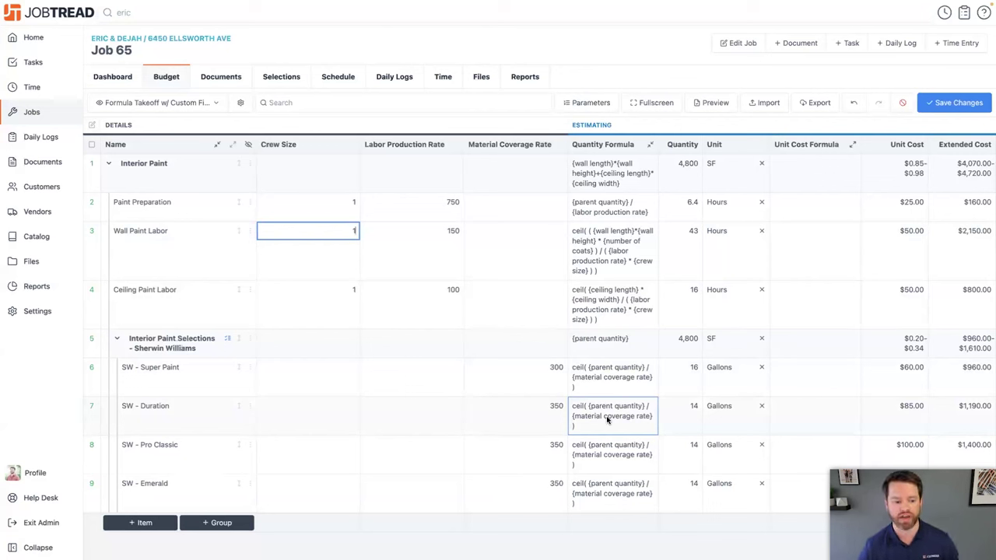
{"action": "left_click", "coordinate": [345, 45]}
{"action": "left_click", "coordinate": [92, 145]}
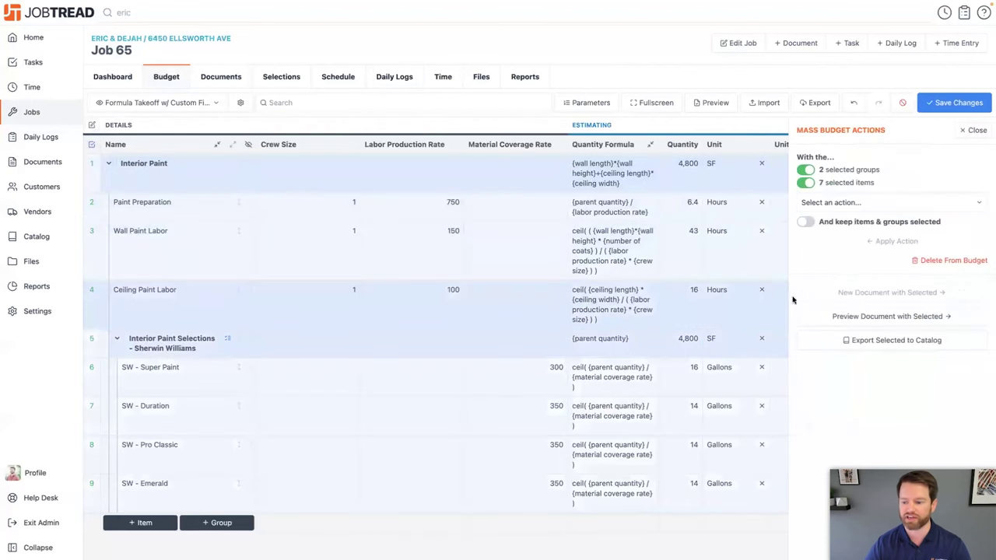
{"action": "left_click", "coordinate": [926, 262]}
{"action": "left_click", "coordinate": [108, 163]}
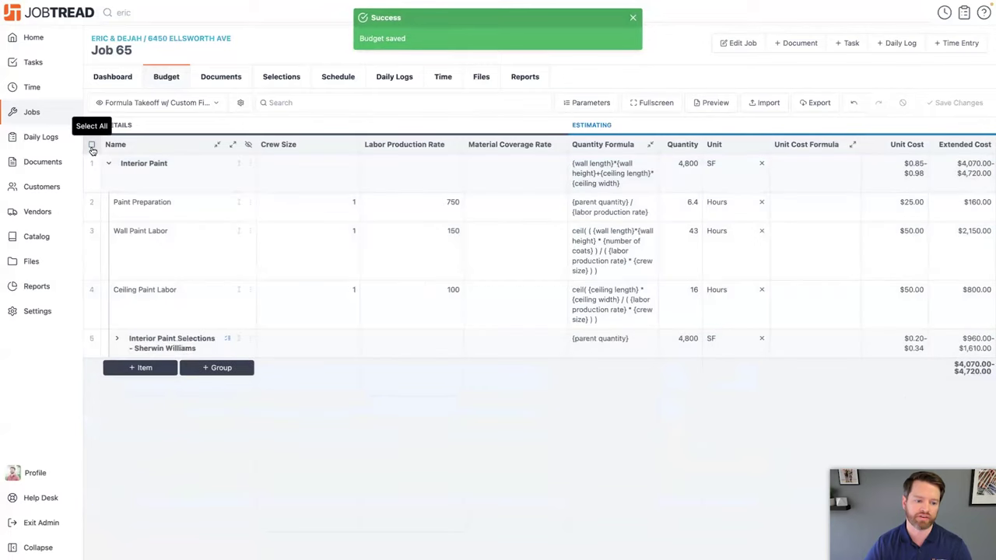
Create a Proposal customer order from all groups and items in the budget.
{"action": "left_click", "coordinate": [91, 144]}
{"action": "left_click", "coordinate": [860, 293]}
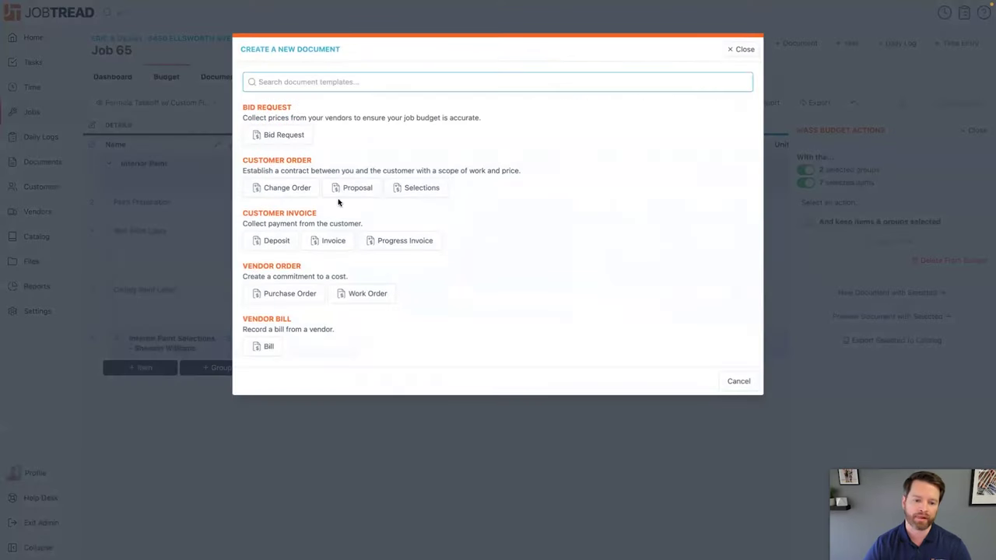
{"action": "left_click", "coordinate": [346, 188]}
{"action": "left_click", "coordinate": [738, 170]}
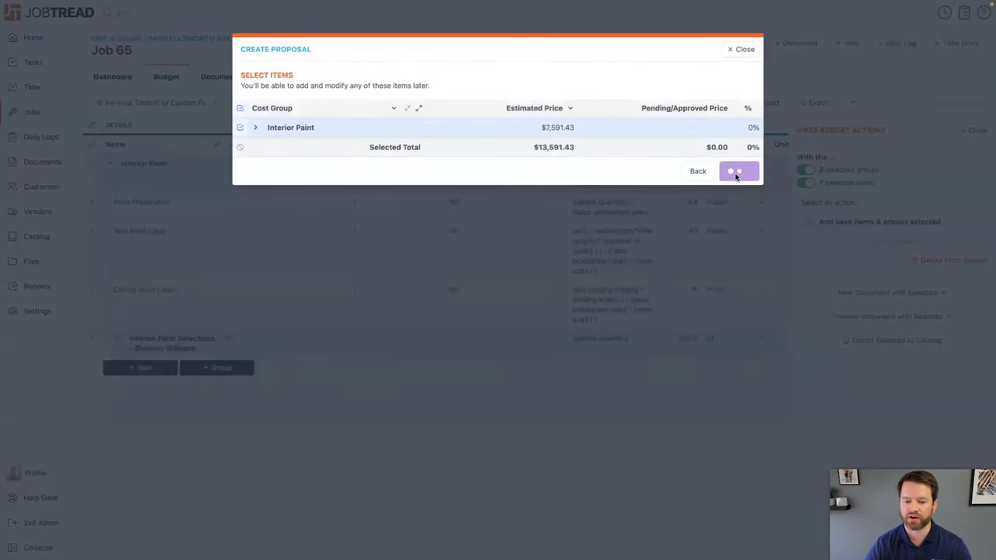
Select the SW - Pro Classic option in the proposal's Sherwin Williams paint selections, trying SW - Super Paint first for comparison.
{"action": "scroll", "coordinate": [608, 357], "scroll_direction": "down", "scroll_amount": 1}
{"action": "scroll", "coordinate": [608, 356], "scroll_direction": "down", "scroll_amount": 2}
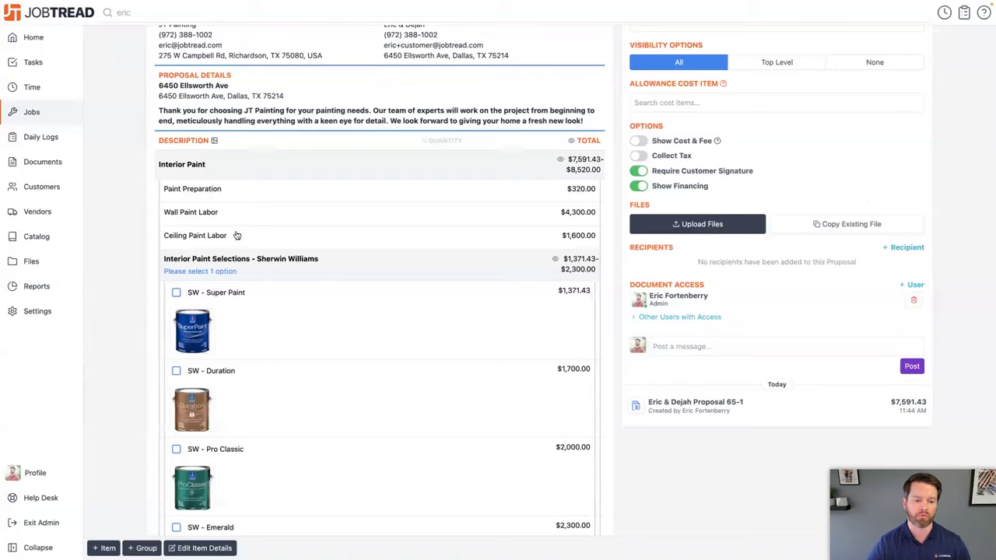
{"action": "scroll", "coordinate": [314, 325], "scroll_direction": "down", "scroll_amount": 1}
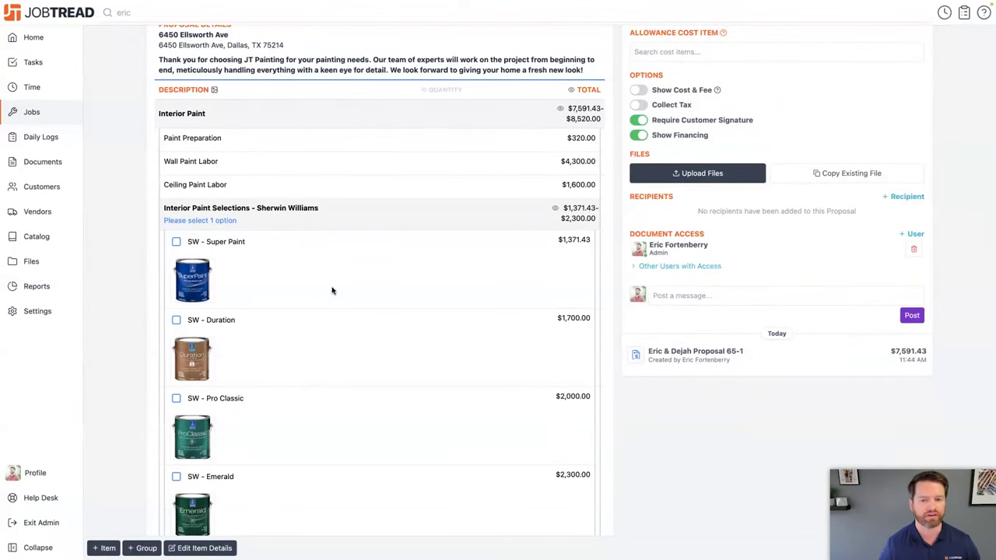
{"action": "left_click", "coordinate": [175, 242]}
{"action": "scroll", "coordinate": [363, 309], "scroll_direction": "down", "scroll_amount": 1}
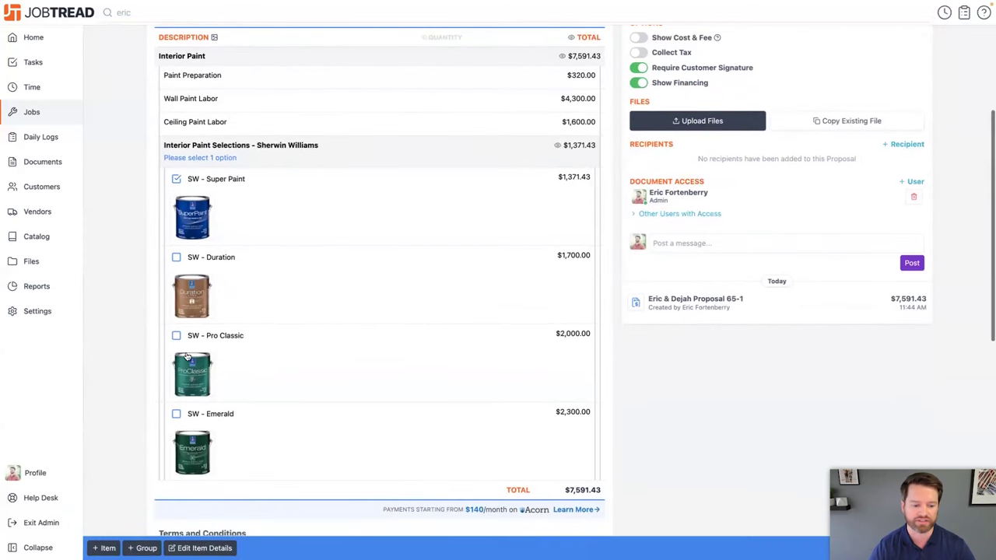
{"action": "left_click", "coordinate": [177, 337]}
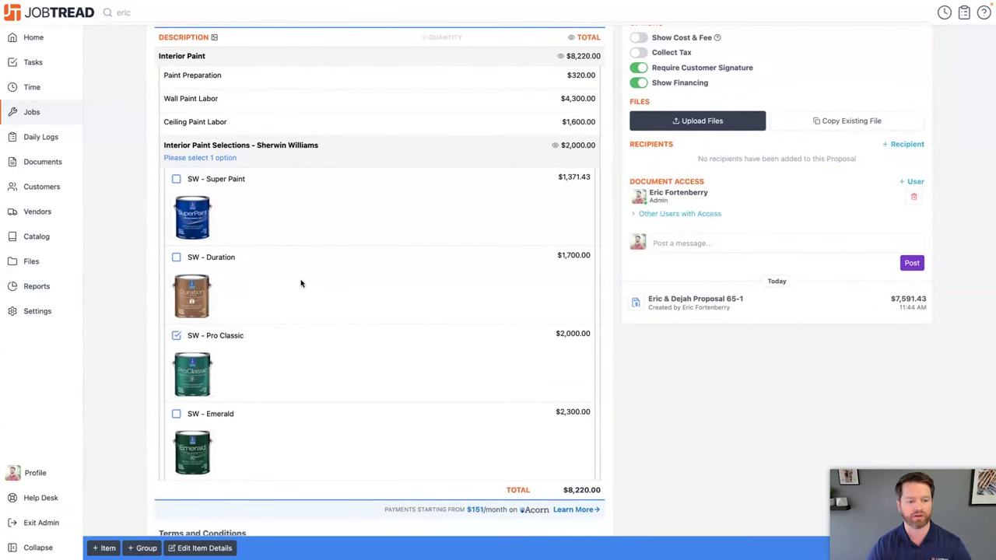
{"action": "scroll", "coordinate": [775, 394], "scroll_direction": "up", "scroll_amount": 2}
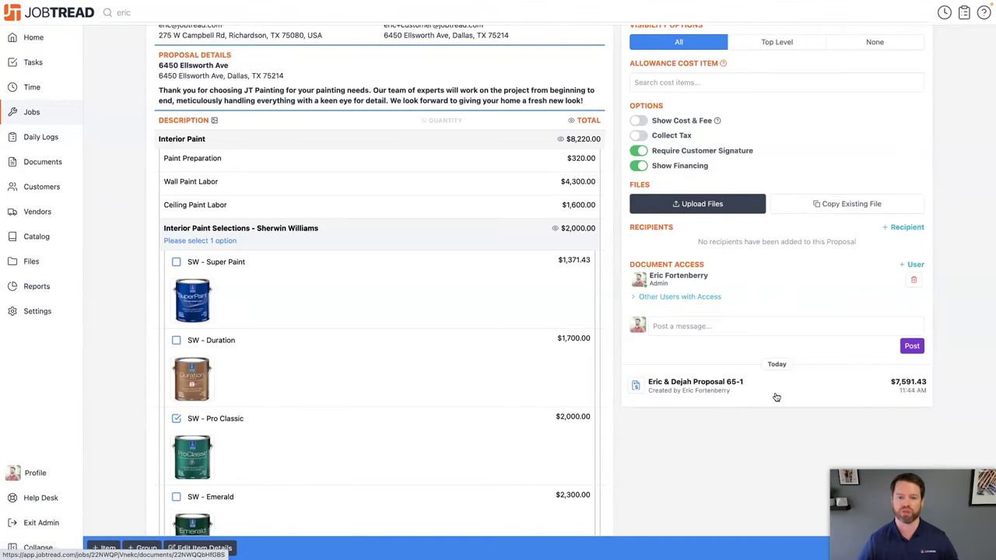
{"action": "scroll", "coordinate": [775, 397], "scroll_direction": "up", "scroll_amount": 5}
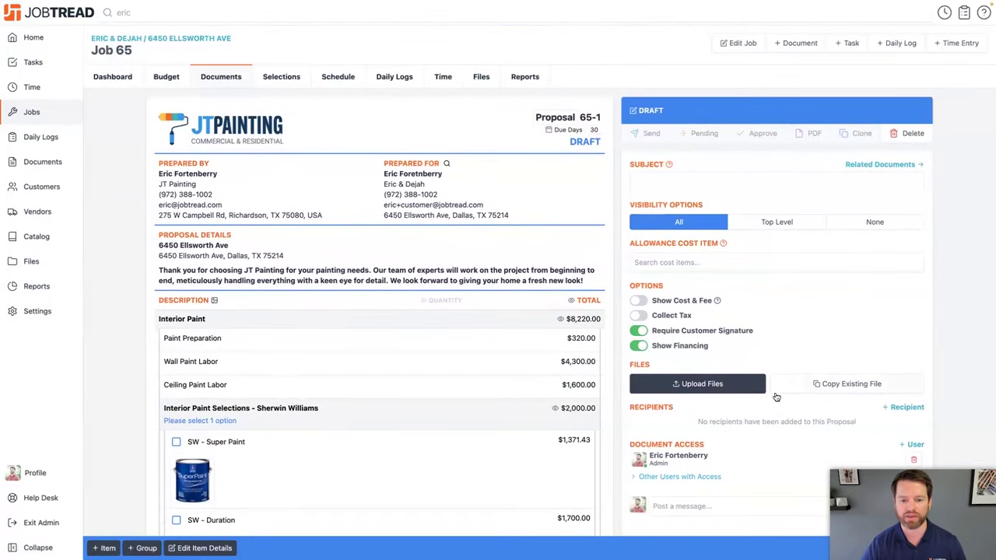